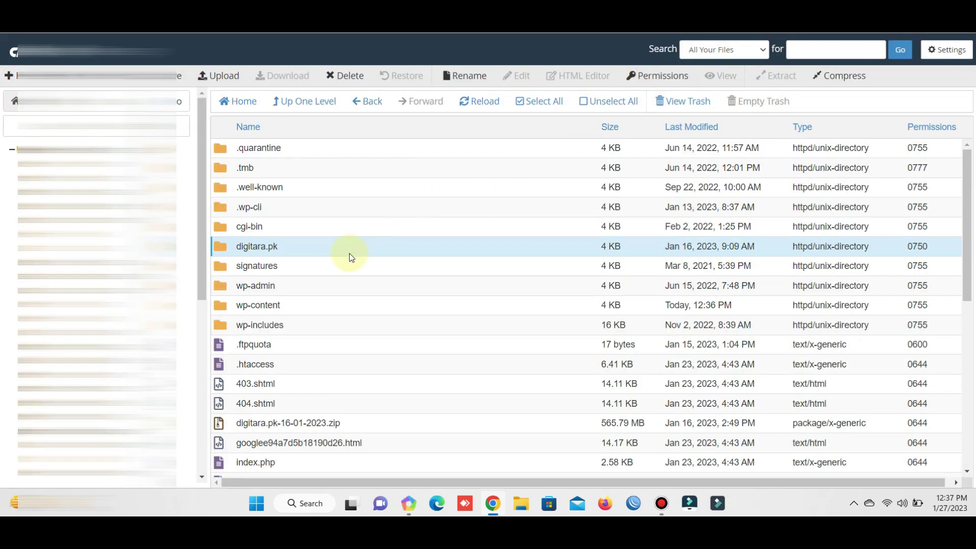
Step: Open the digitara.pk folder in cPanel File Manager
click(226, 426)
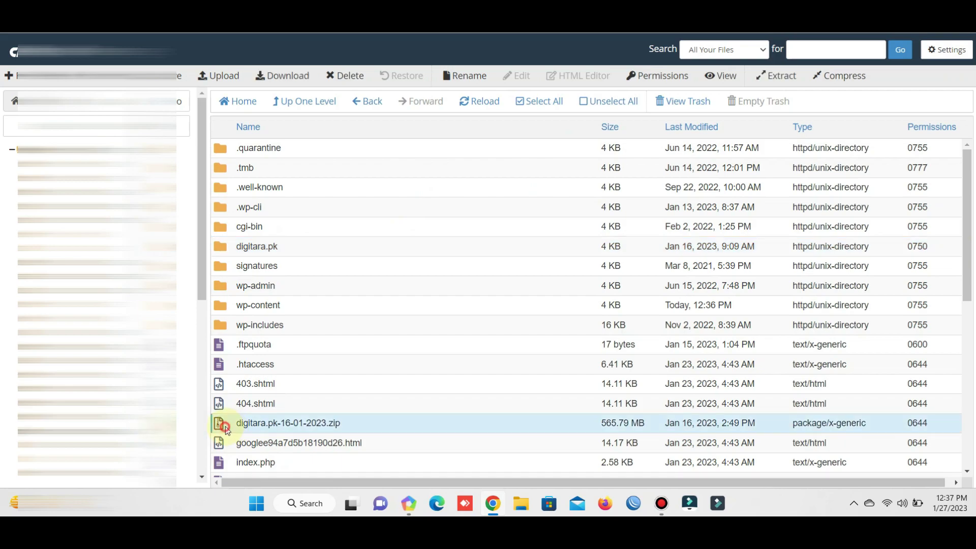
click(225, 247)
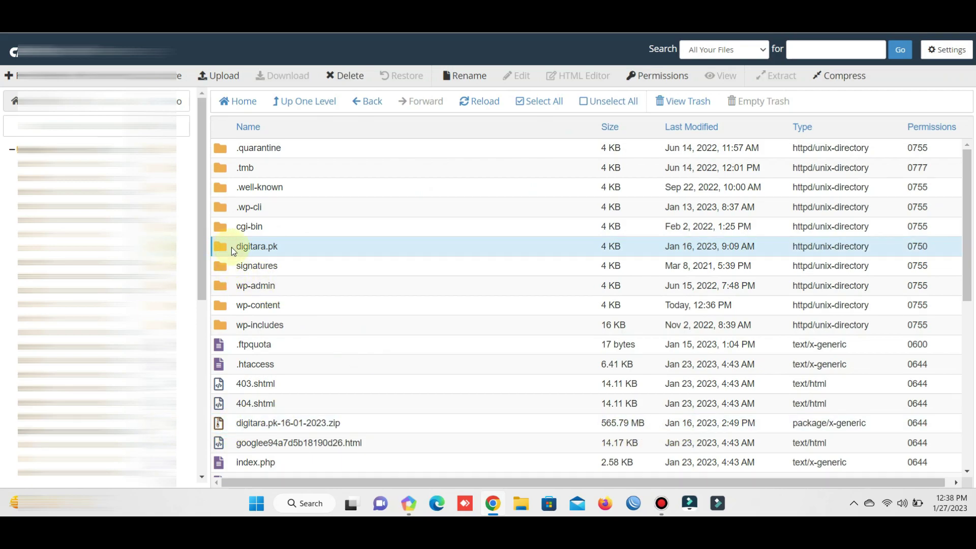
double_click(224, 249)
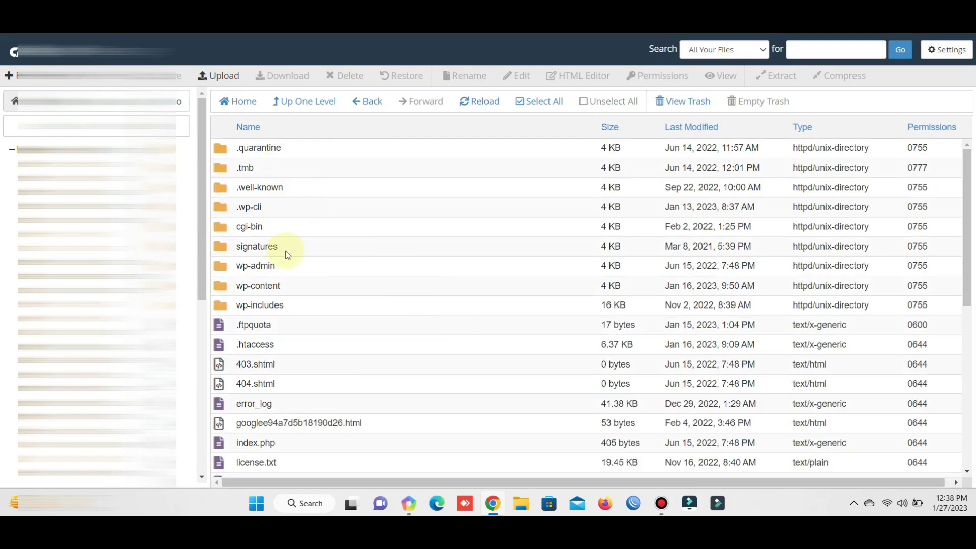
Step: Select every item in the folder, from .quarantine down to xmlrpc.php
key(Down)
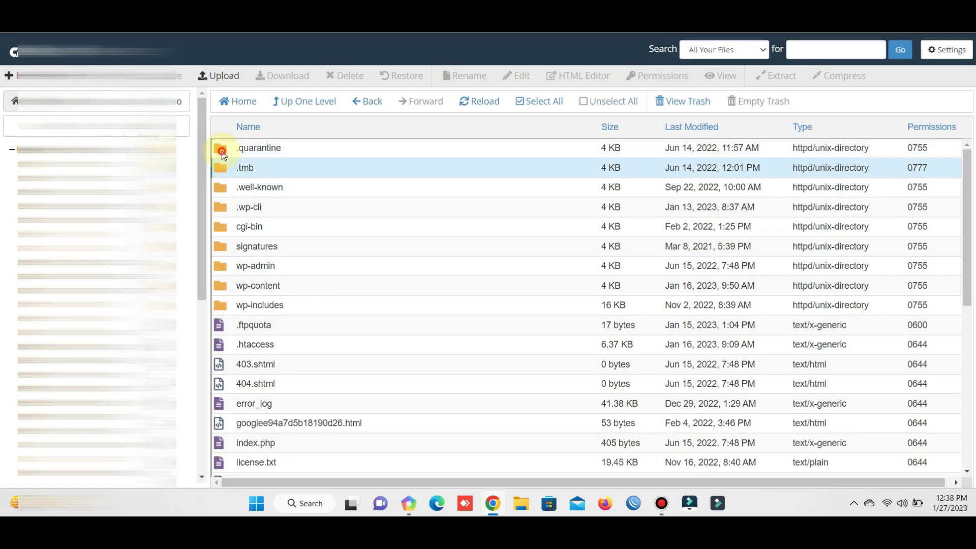
click(222, 151)
key(Down)
key(Down)
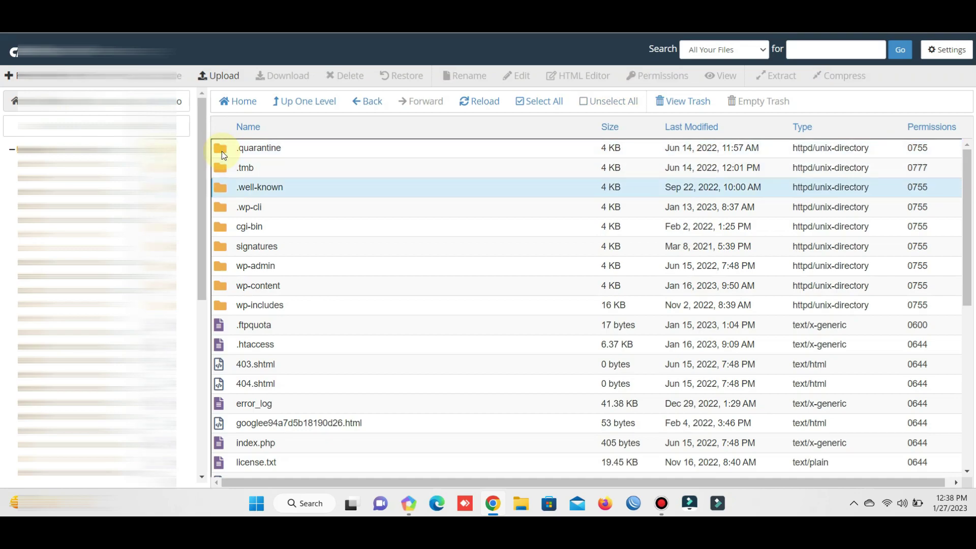
click(224, 151)
key(shift+Down)
key(shift+Down)
key(shift+Down)
key(shift+Down)
key(shift+Down)
key(shift+Down)
key(shift+Down)
key(shift+Down)
key(shift+Down)
key(shift+Down)
key(shift+Down)
key(shift+Down)
key(shift+Down)
key(shift+Down)
key(shift+Down)
key(shift+Down)
key(shift+Down)
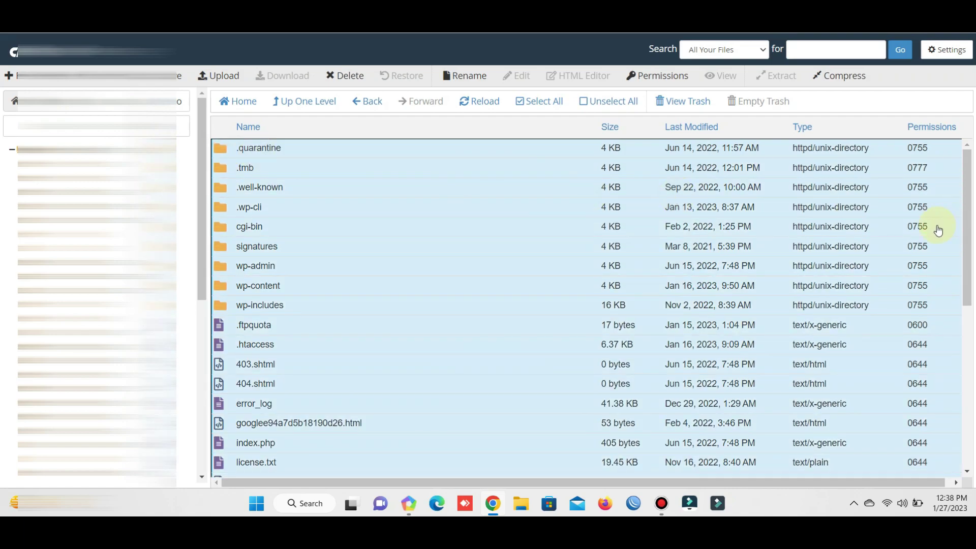
drag(967, 236, 972, 471)
key(shift+Down)
key(shift+Down)
key(shift+Down)
key(shift+Down)
key(shift+Down)
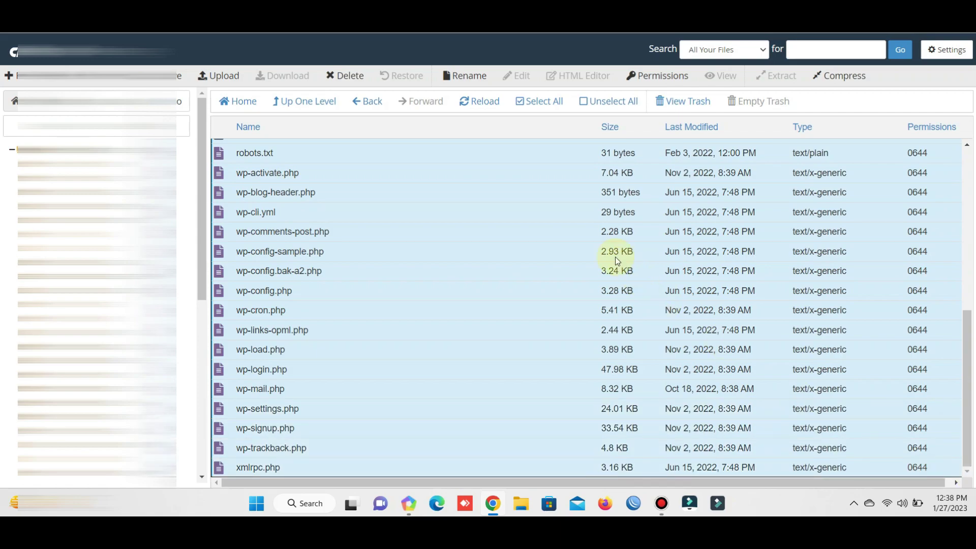
Step: Move all selected items up into /digitara.pk/
click(168, 75)
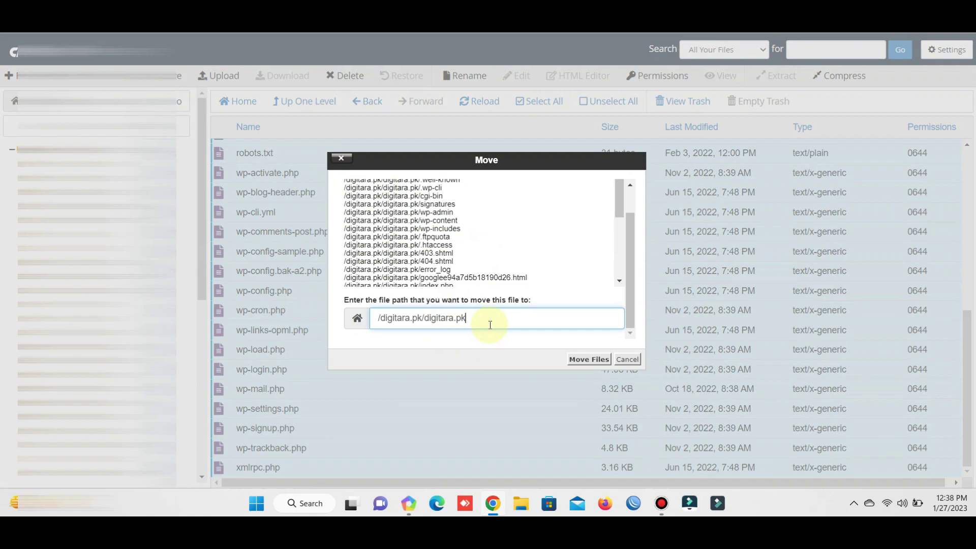
key(BackSpace)
key(BackSpace)
key(BackSpace)
key(BackSpace)
key(BackSpace)
key(BackSpace)
click(414, 338)
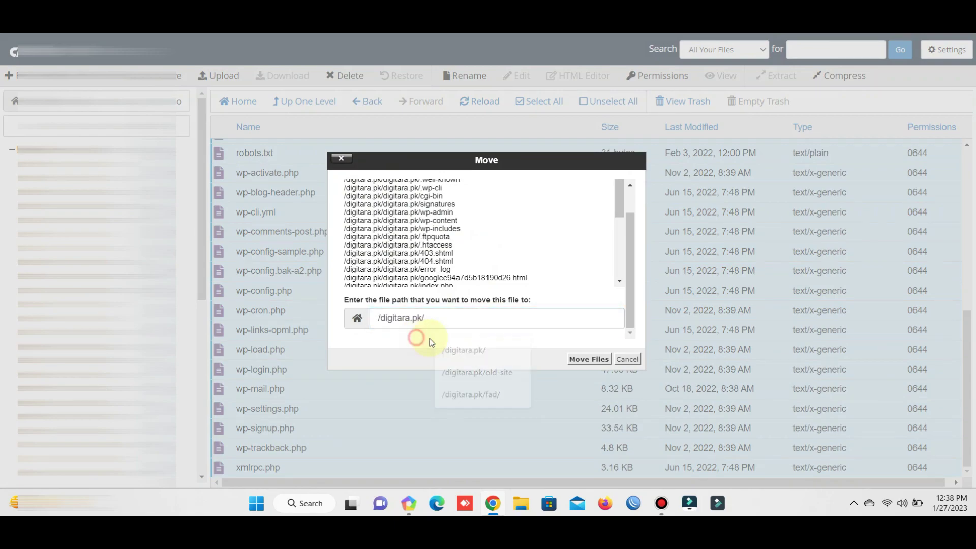
click(577, 362)
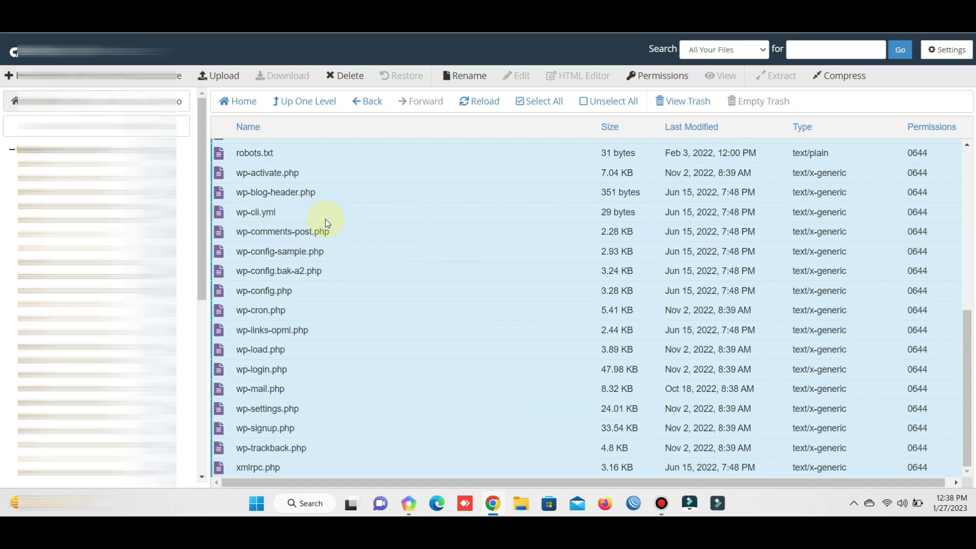
click(662, 504)
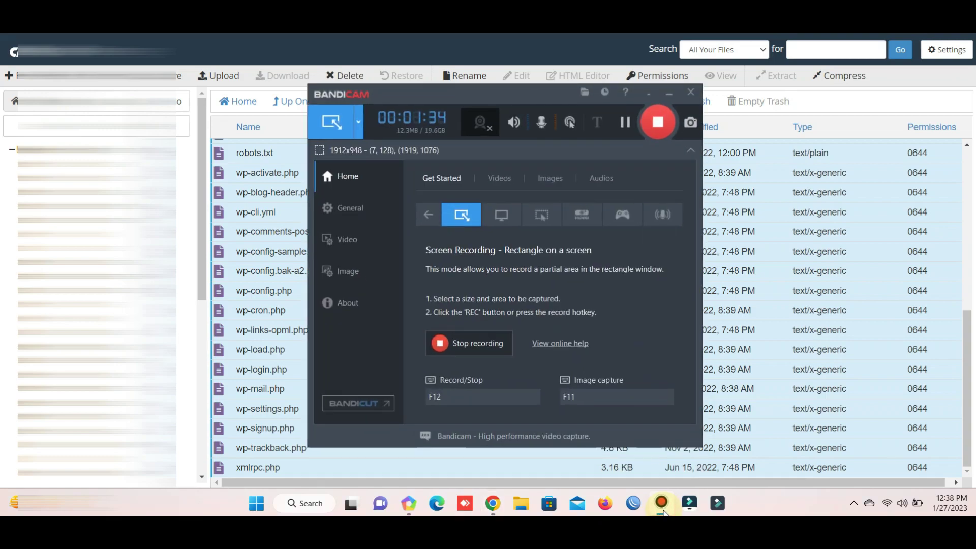
click(670, 93)
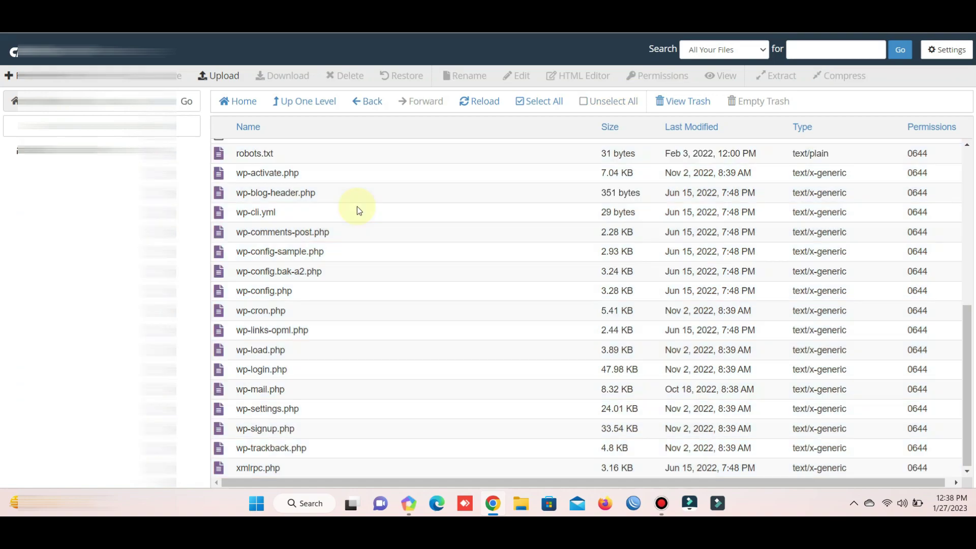
Step: Permanently delete the emptied digitara.pk subfolder, skipping the trash, and refresh the listing
click(300, 104)
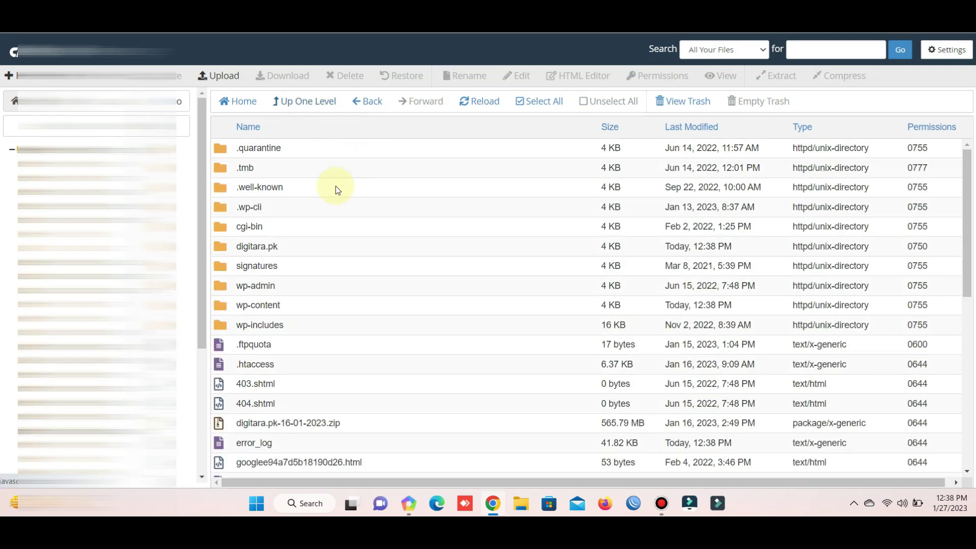
click(230, 246)
click(346, 76)
click(364, 267)
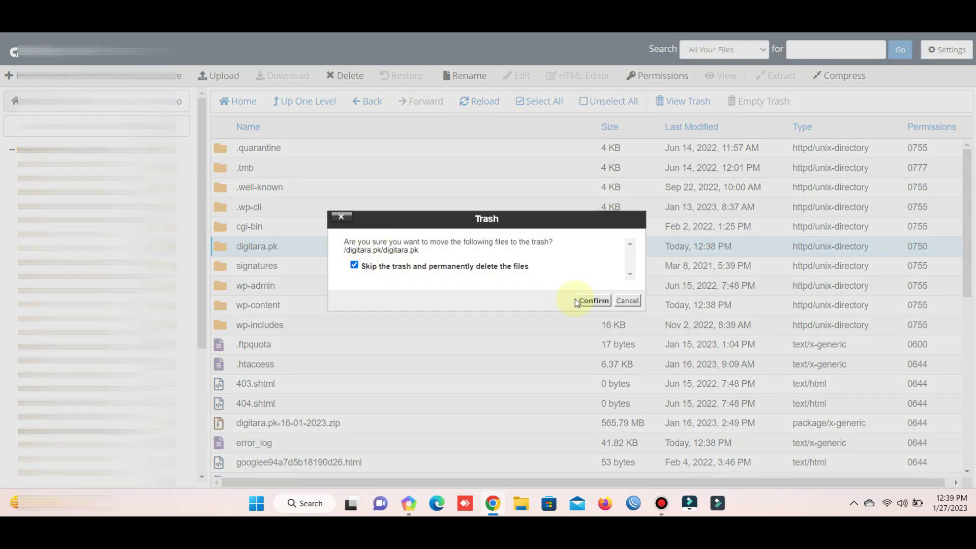
click(590, 301)
click(477, 99)
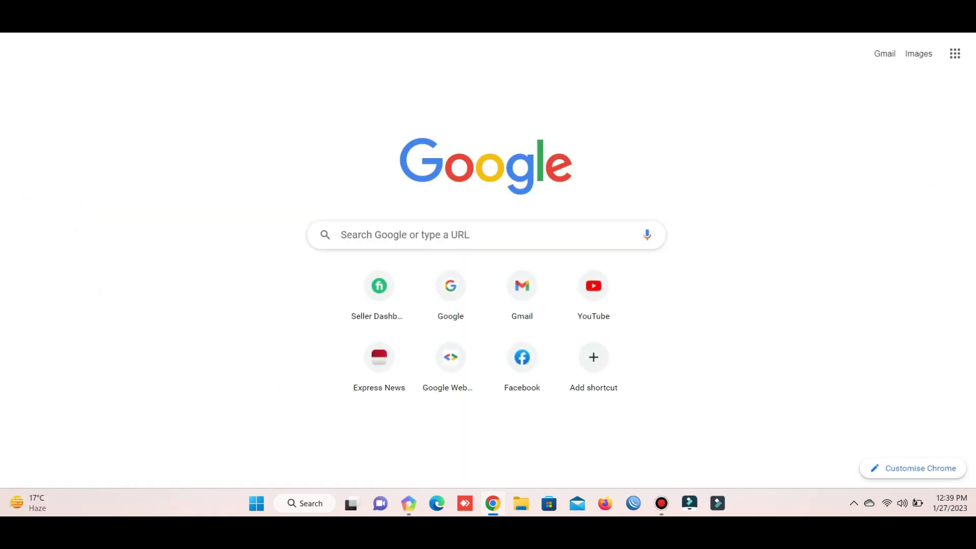
Step: Go to digitara.pk/wp-admin and log in with the saved credentials
key(ctrl+l)
text(digi)
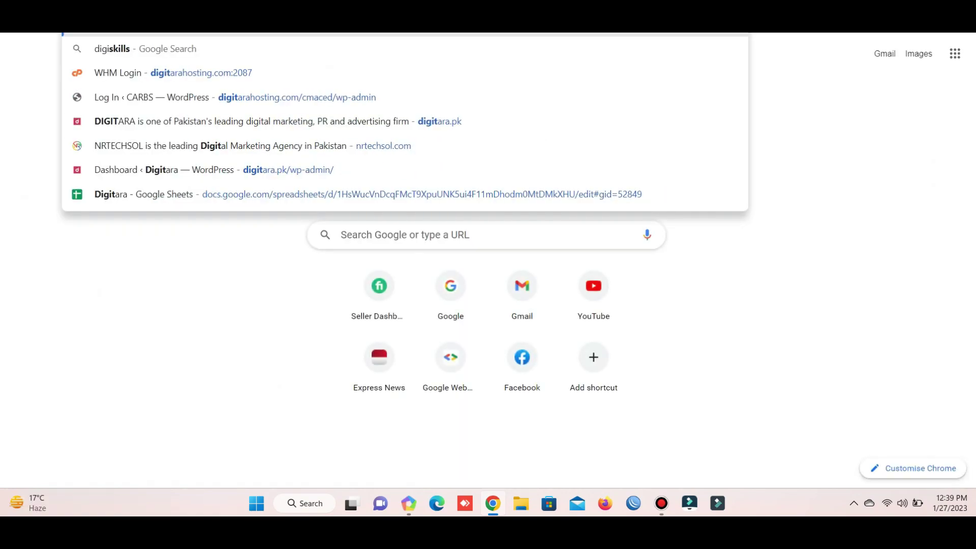
text(tara.pk)
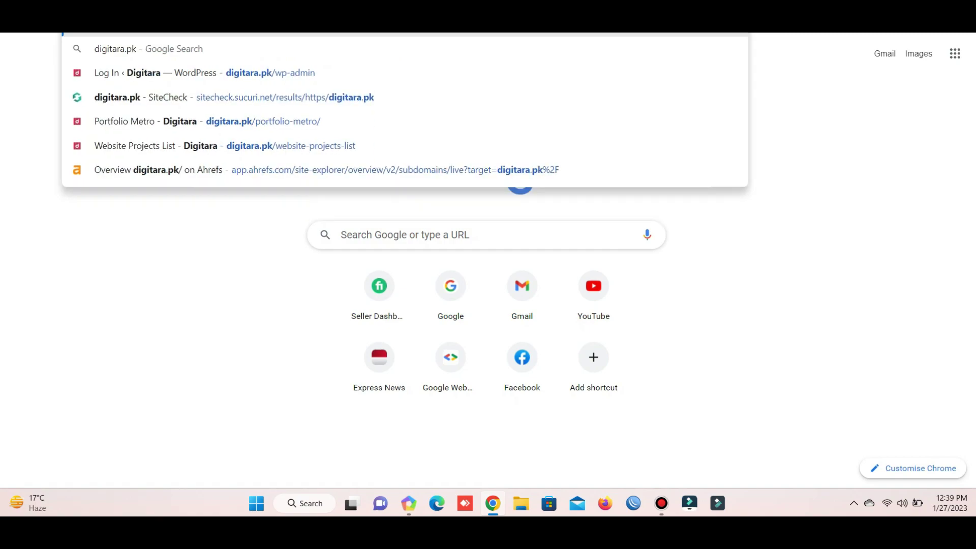
text(/w)
key(Return)
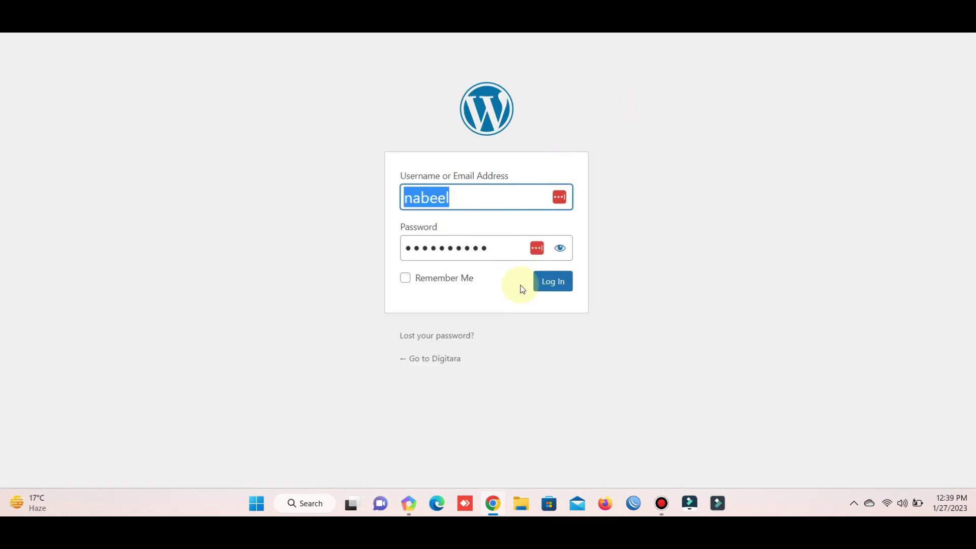
click(551, 281)
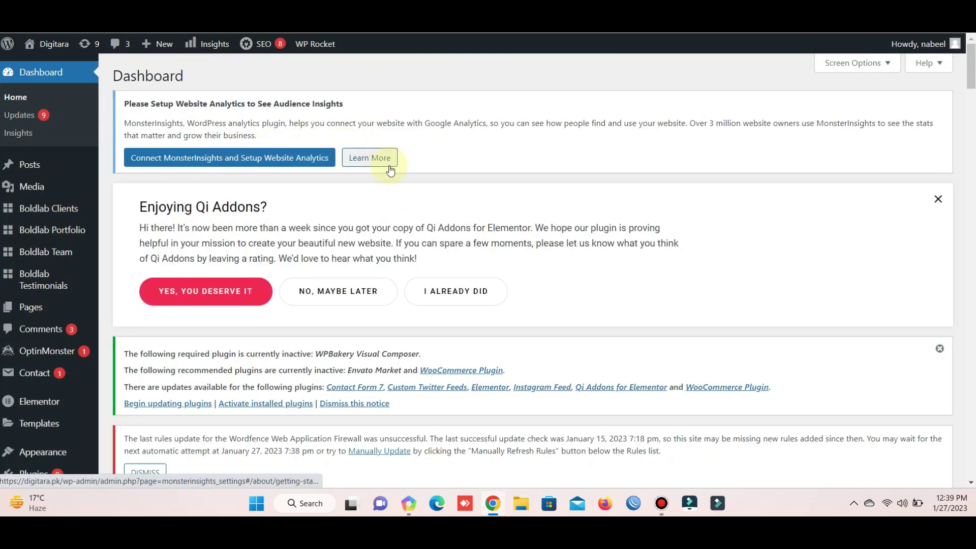
Step: Dismiss the Qi Addons and inactive-plugin notices and open the Installed Plugins list
click(939, 199)
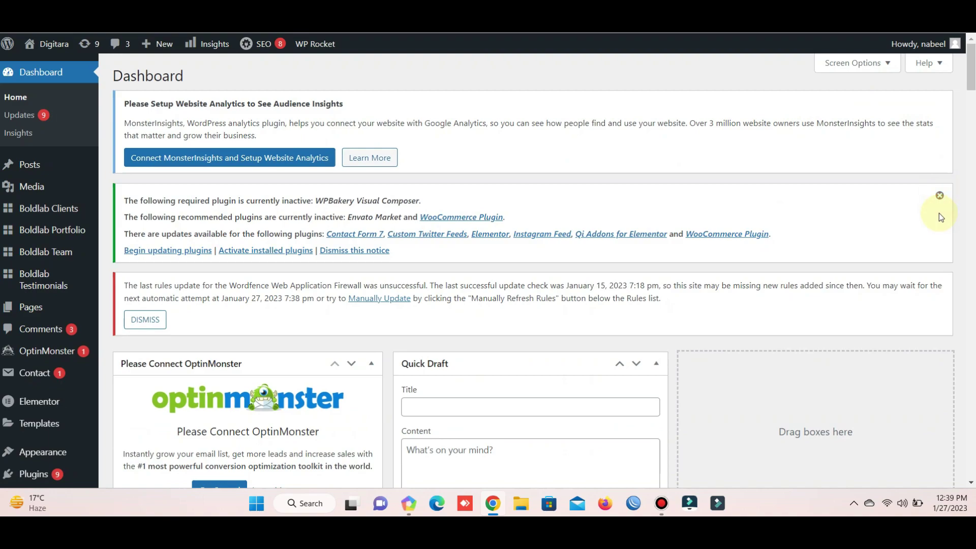
click(940, 197)
scroll(299, 249, down, 4)
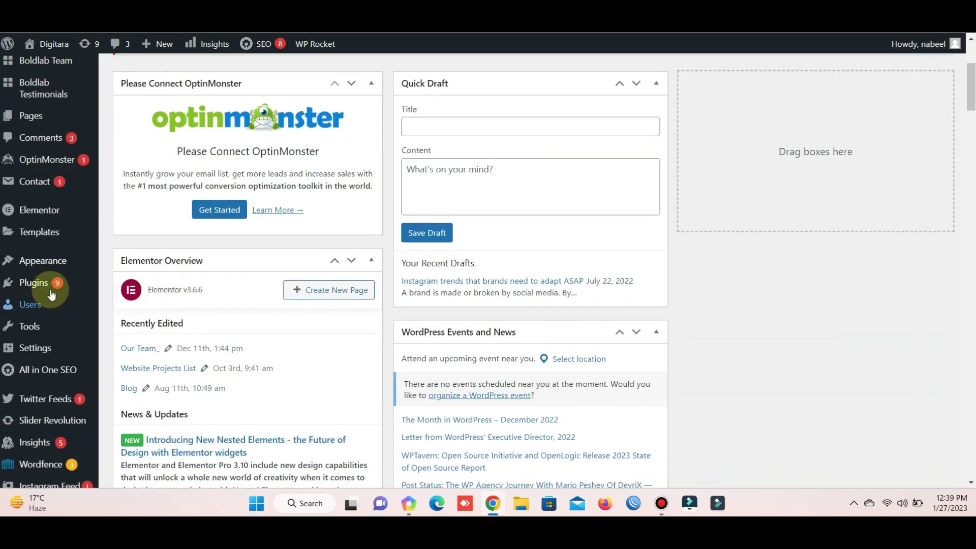
mouse_move(40, 283)
click(202, 285)
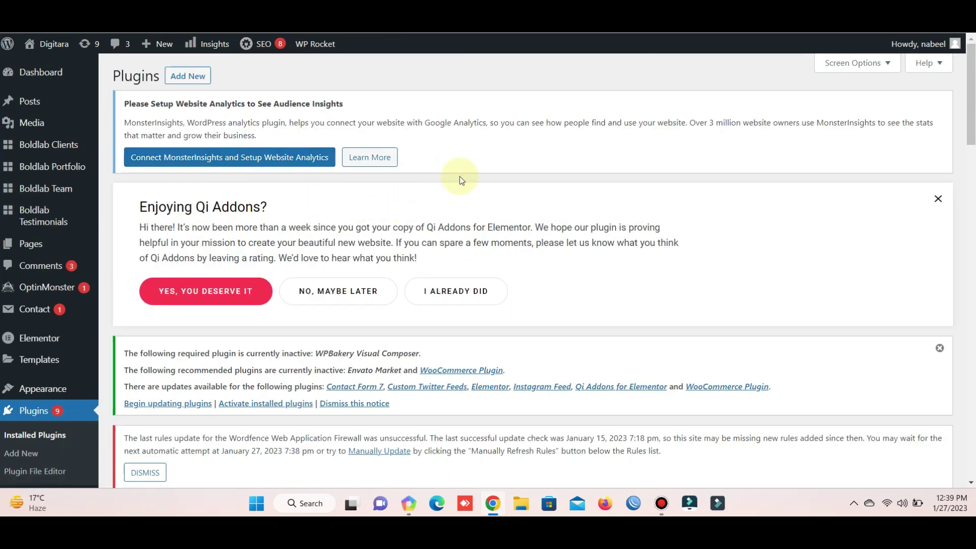
scroll(461, 180, down, 2)
scroll(483, 193, up, 1)
scroll(501, 227, down, 1)
drag(971, 162, 971, 467)
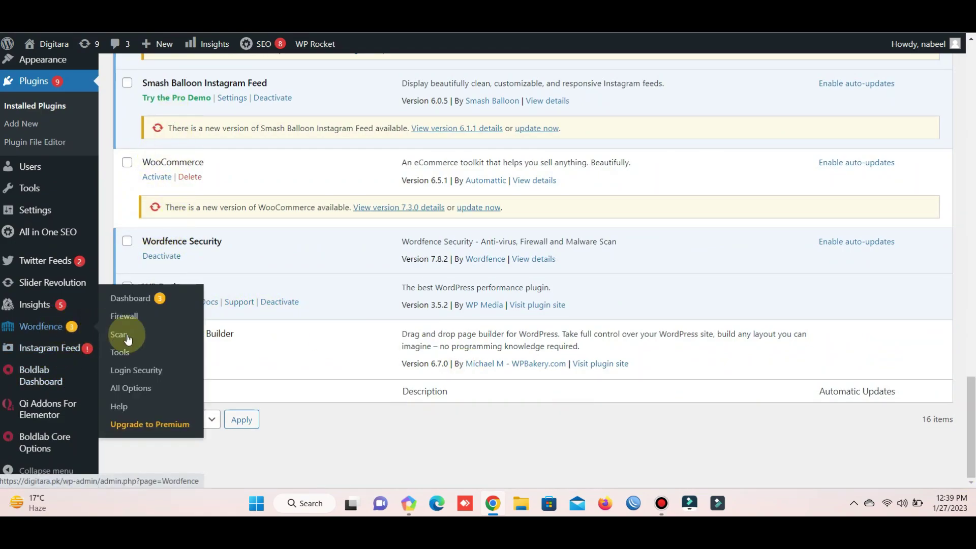
Step: Review the Wordfence Scan page's last scan from January 22, 2023, with 9 issues
click(118, 334)
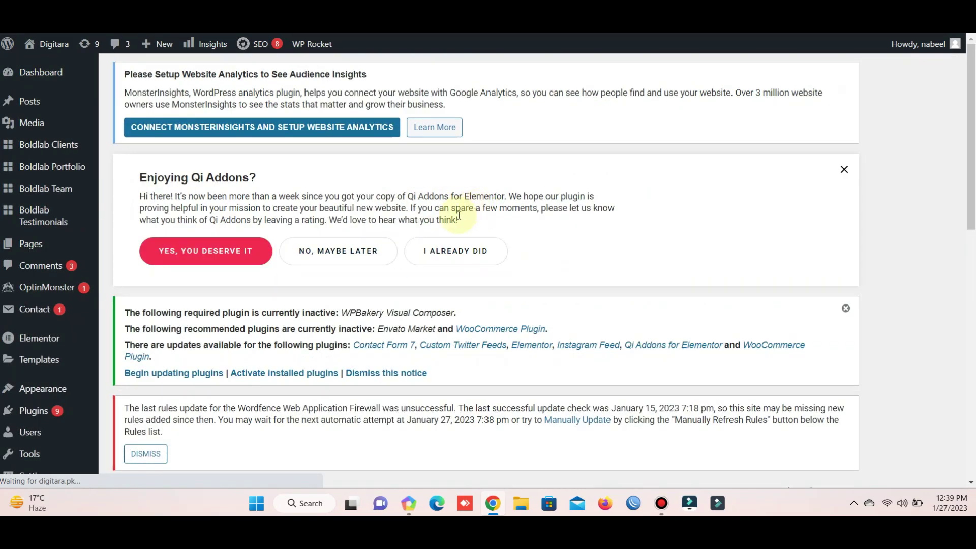
scroll(971, 152, down, 10)
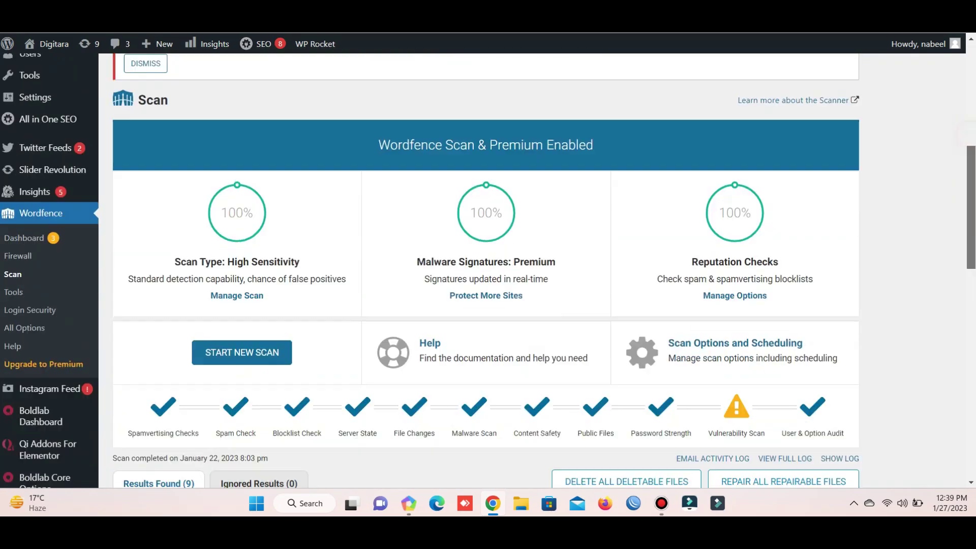
scroll(616, 279, down, 3)
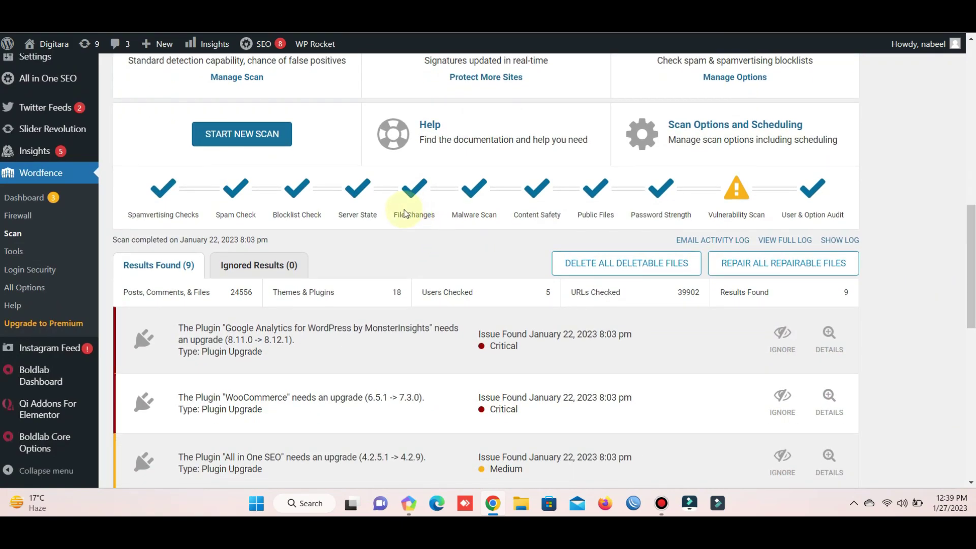
drag(211, 243, 223, 241)
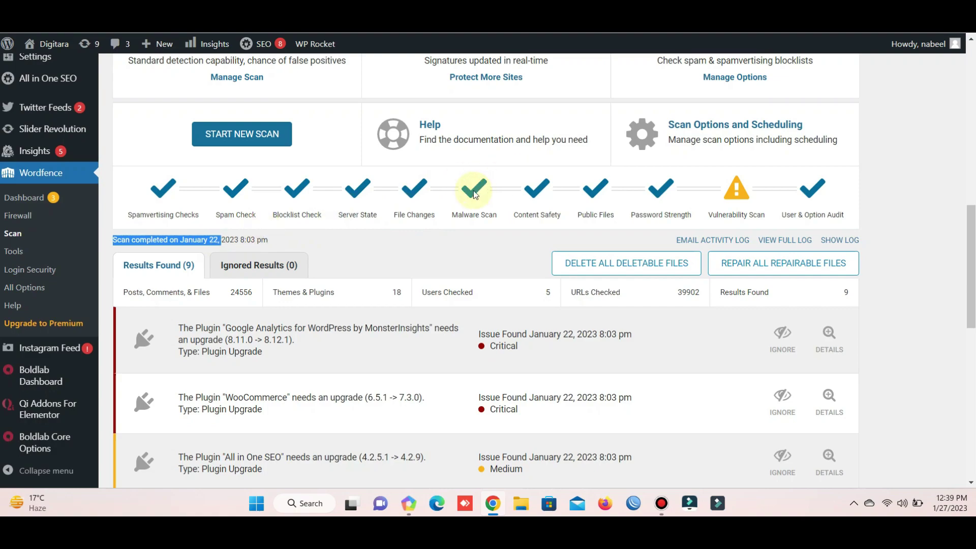
drag(972, 273, 971, 194)
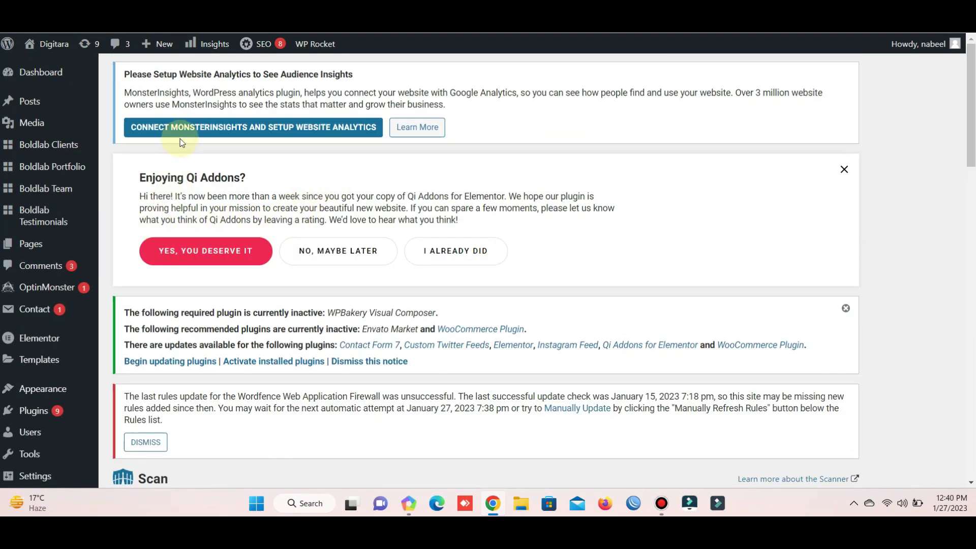
Step: Go to the Plugins Add New page
click(41, 411)
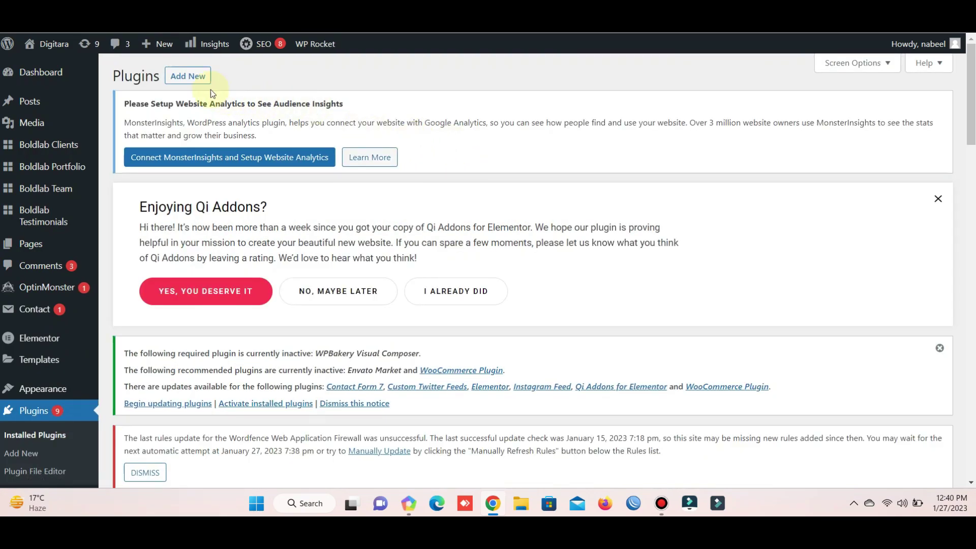
click(197, 76)
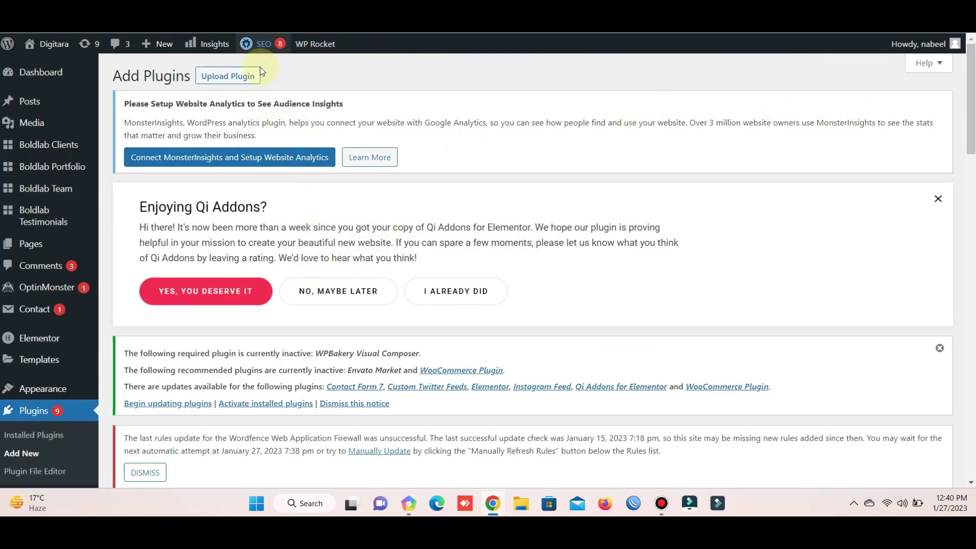
scroll(539, 196, down, 10)
scroll(539, 195, up, 2)
Step: Upload the hide-my-wp plugin zip from Desktop > 4g-theme and install it
click(461, 224)
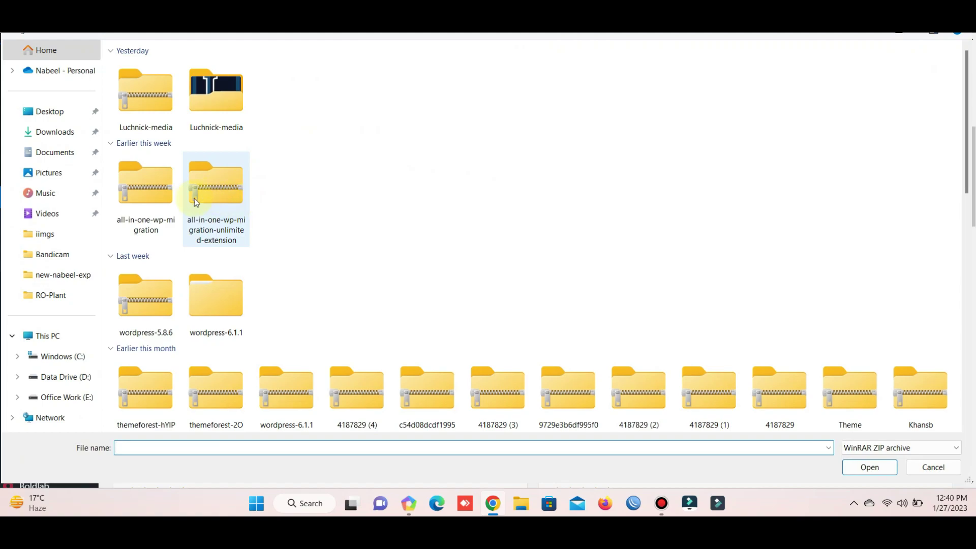
click(54, 113)
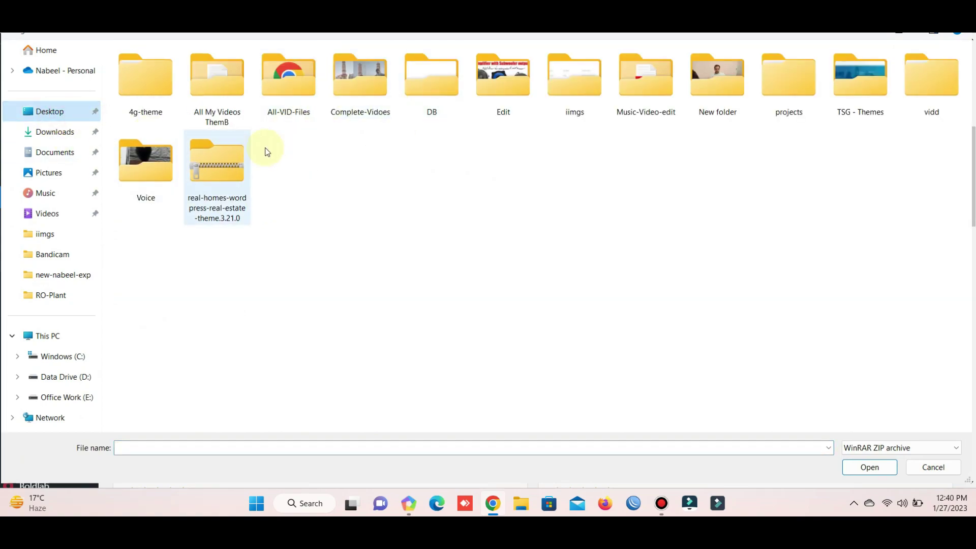
double_click(142, 84)
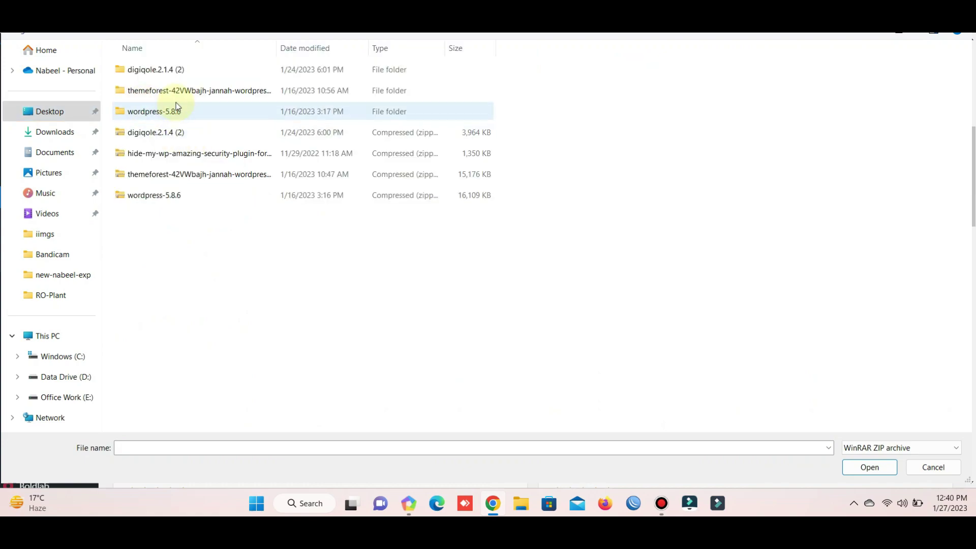
click(171, 158)
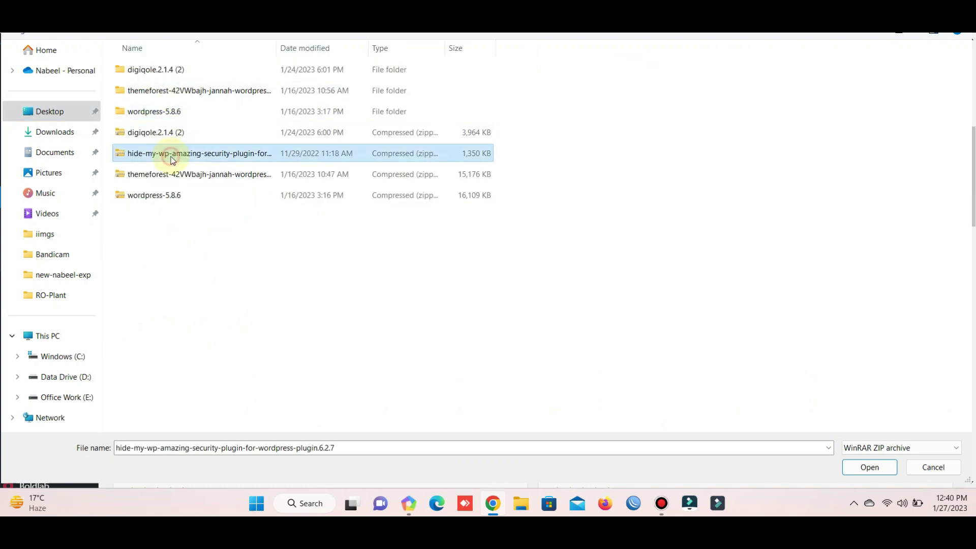
double_click(172, 158)
click(617, 225)
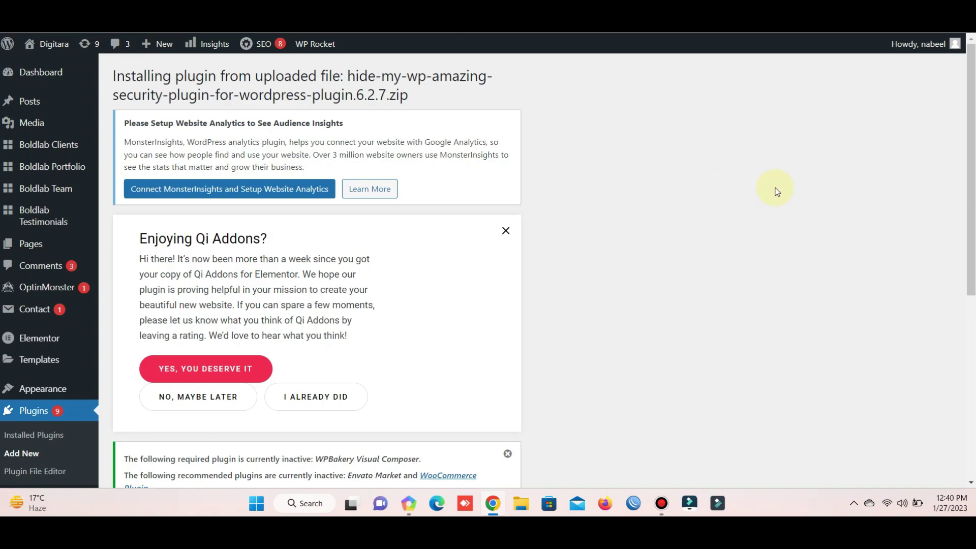
Step: Activate the freshly installed Hide My WP plugin to reach its Setup Wizard
drag(972, 246, 975, 247)
scroll(534, 269, down, 6)
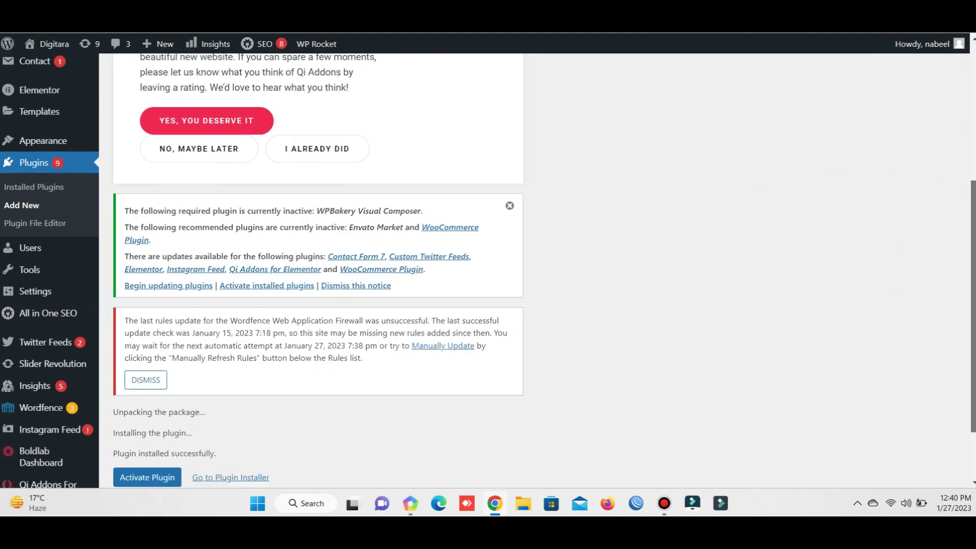
click(153, 396)
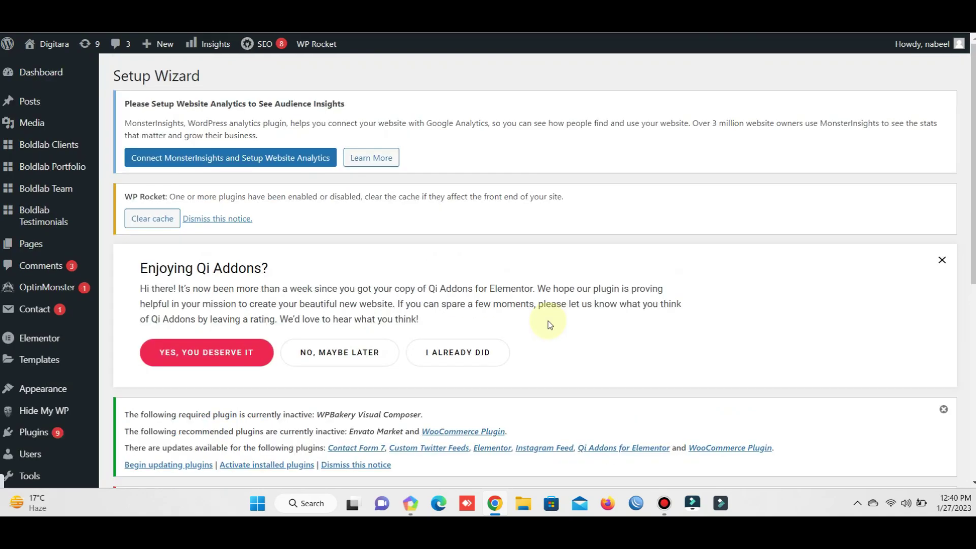
Step: Dismiss the Wordfence firewall rules-update notice above the Light, Medium and High presets
drag(971, 149, 972, 344)
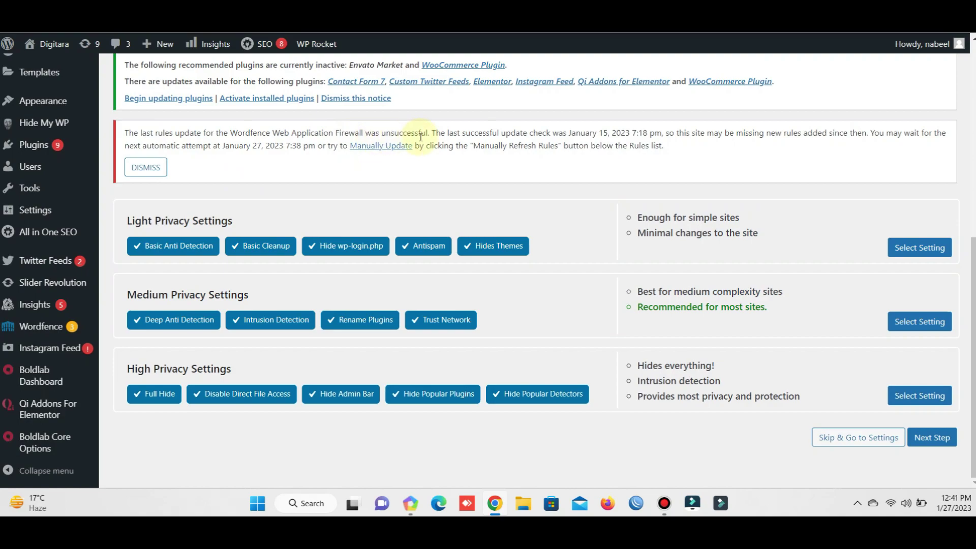
click(146, 167)
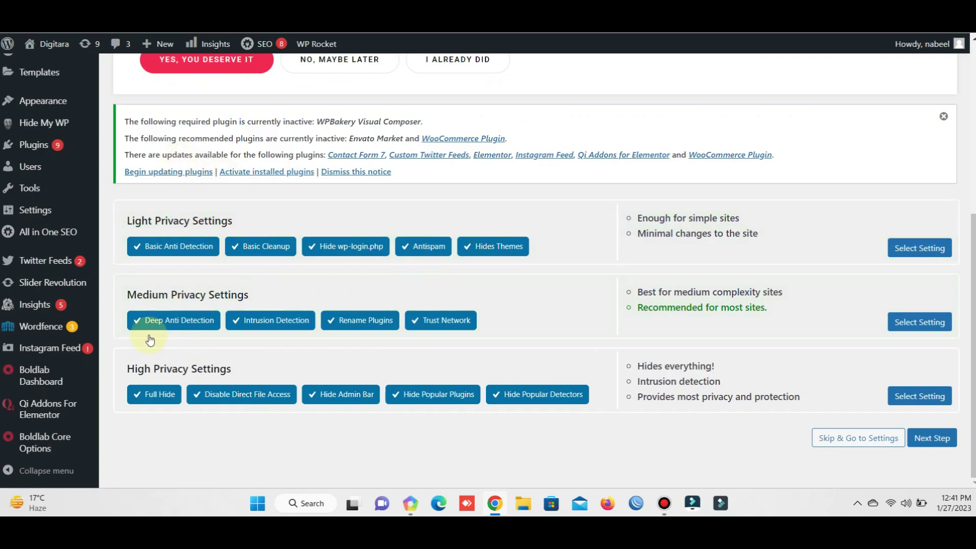
mouse_move(31, 188)
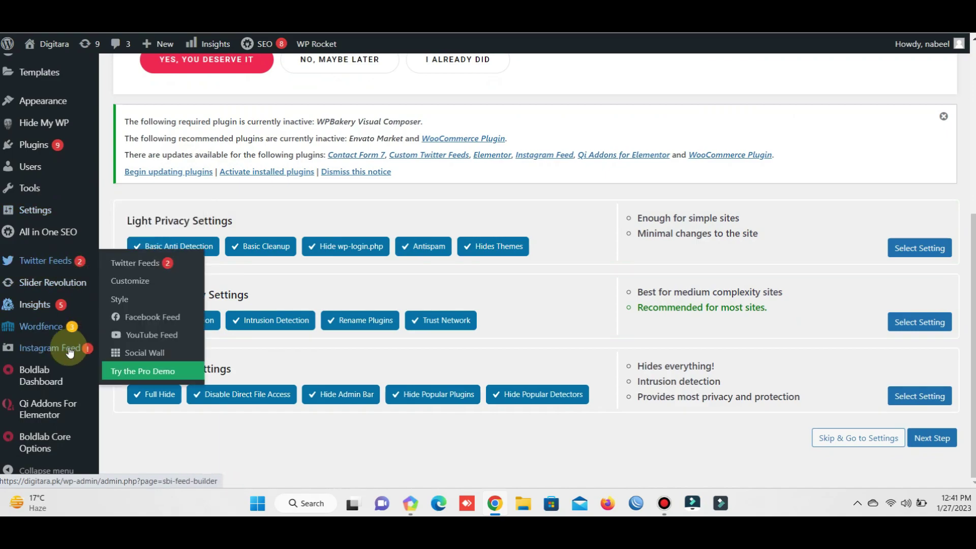
Step: Open Hide My WP settings and clear the WP Rocket cache from its notice
mouse_move(89, 123)
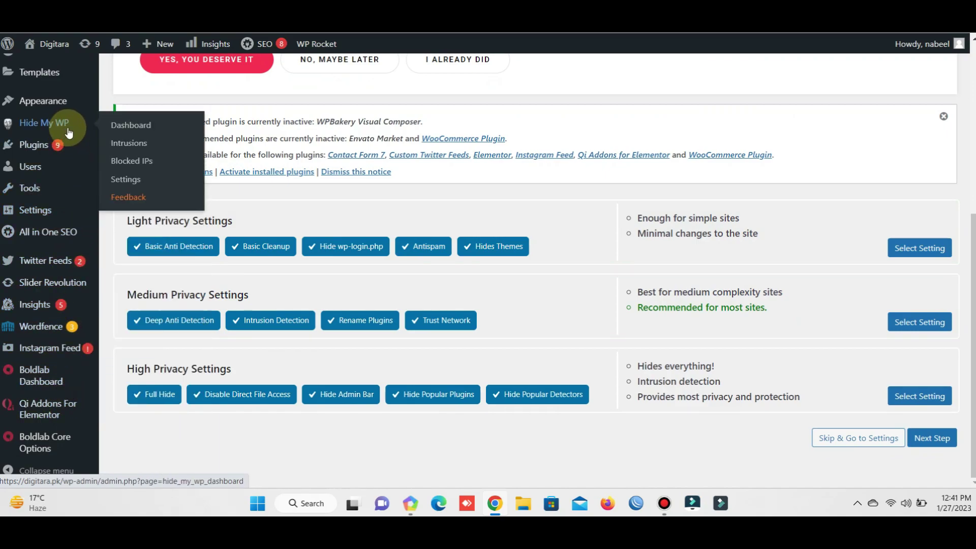
click(178, 199)
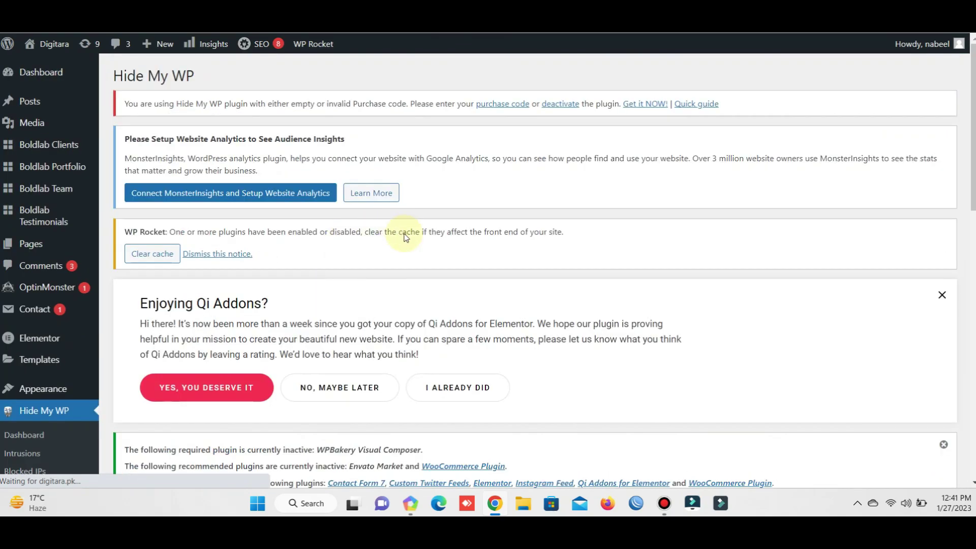
click(173, 258)
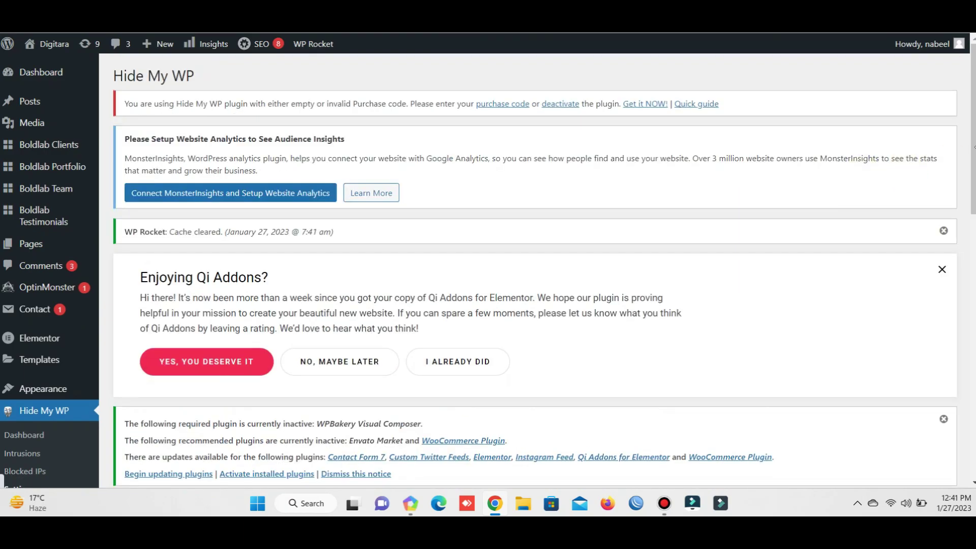
scroll(534, 270, down, 10)
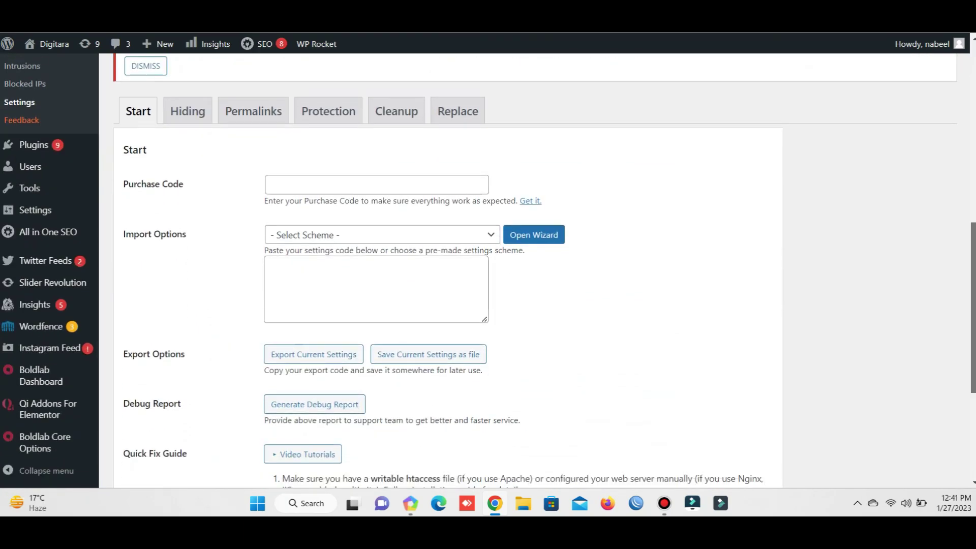
click(387, 195)
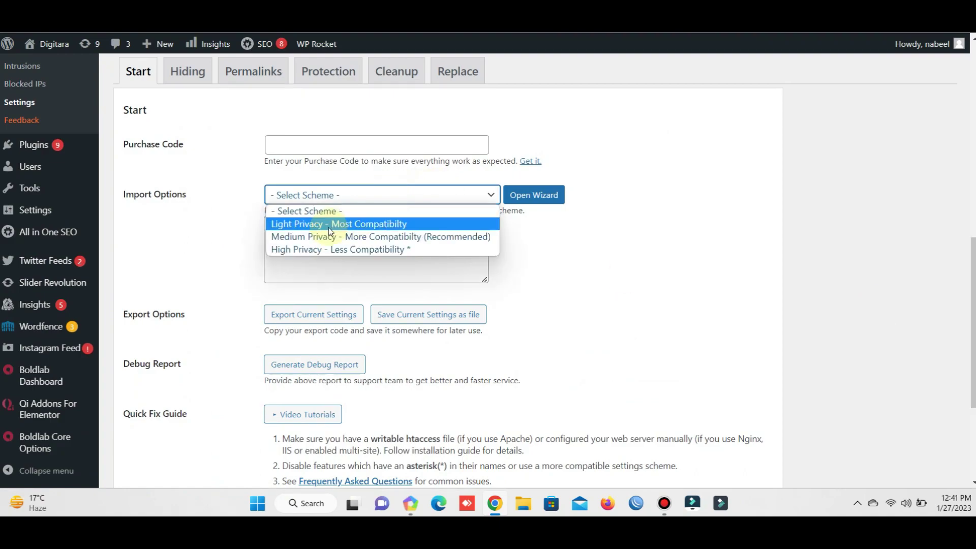
Step: Switch to the Hiding tab and enable Hide Login Page
click(331, 211)
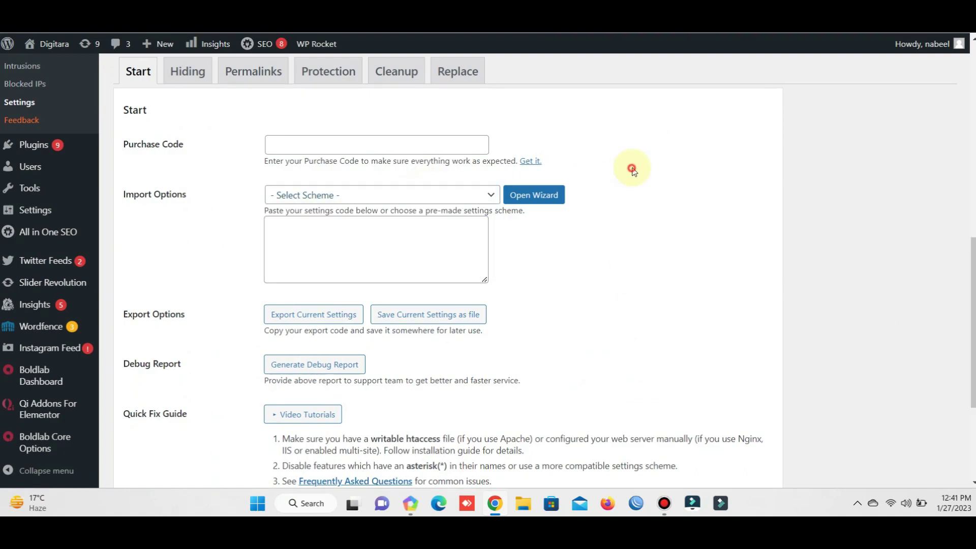
click(209, 83)
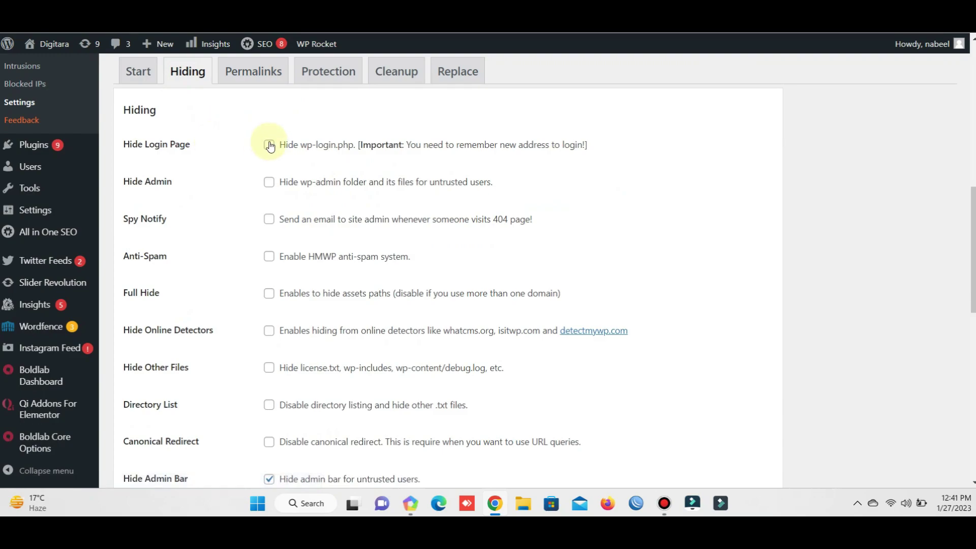
click(269, 146)
mouse_move(271, 182)
mouse_down()
mouse_move(321, 182)
mouse_move(257, 185)
mouse_up()
click(321, 182)
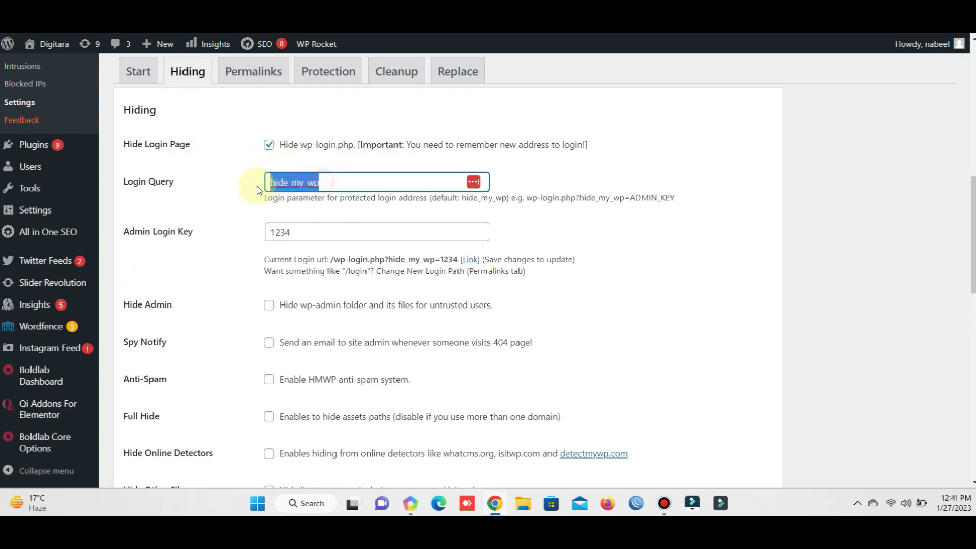
click(332, 182)
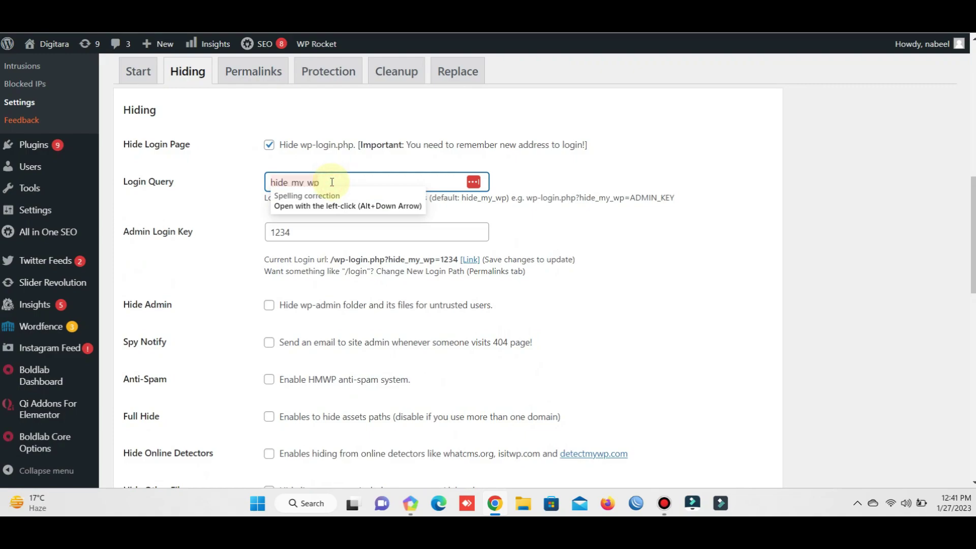
drag(330, 186, 190, 196)
text(digi)
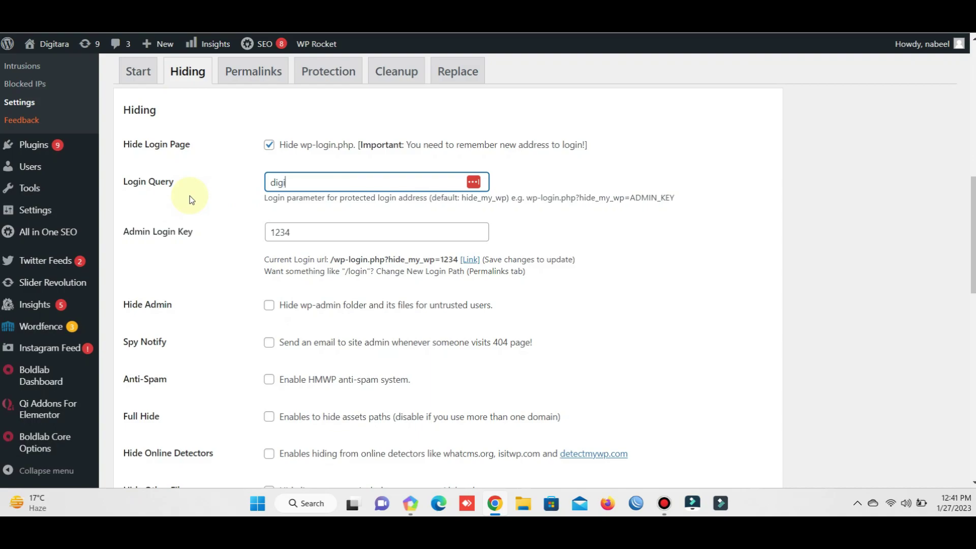
key(ctrl+a)
key(ctrl+z)
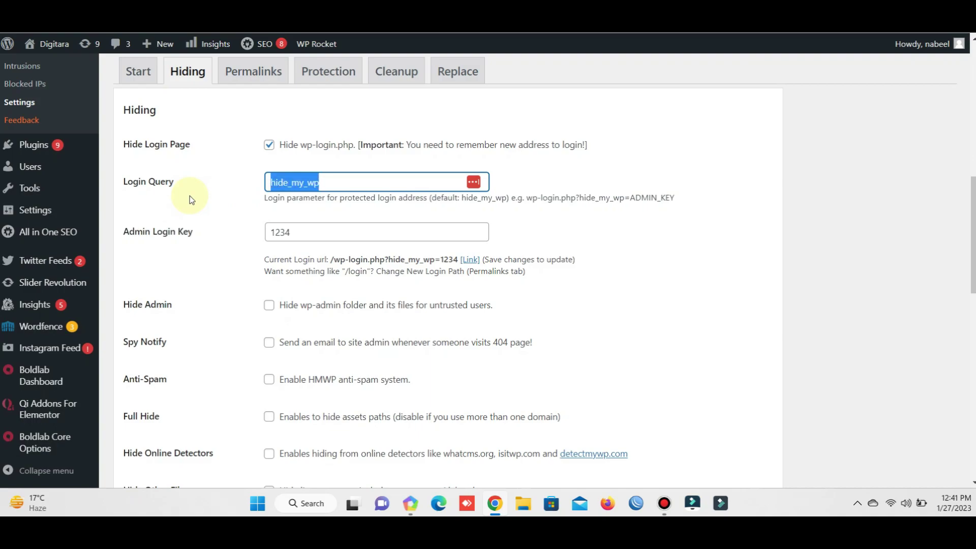
key(BackSpace)
text(digi)
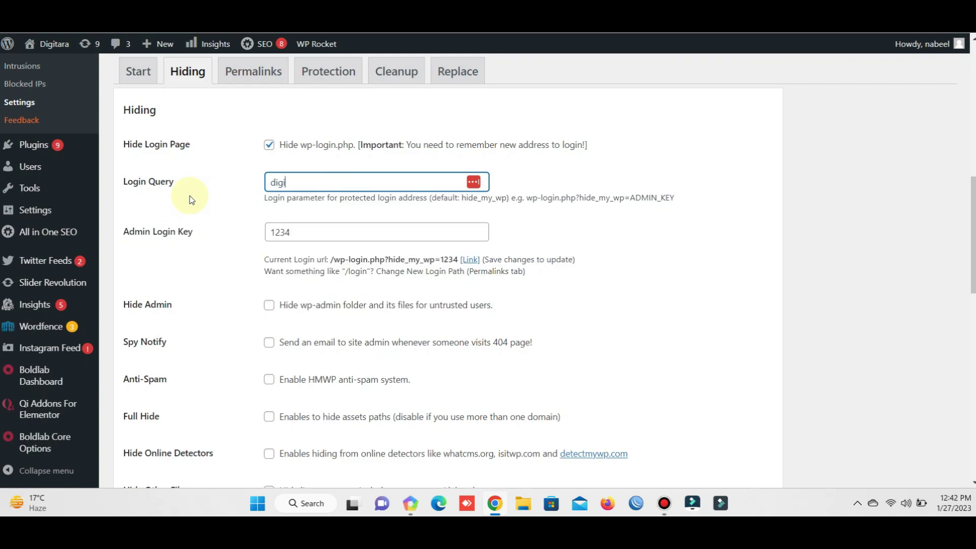
text(-)
key(BackSpace)
text(_tara)
key(BackSpace)
text(_hid)
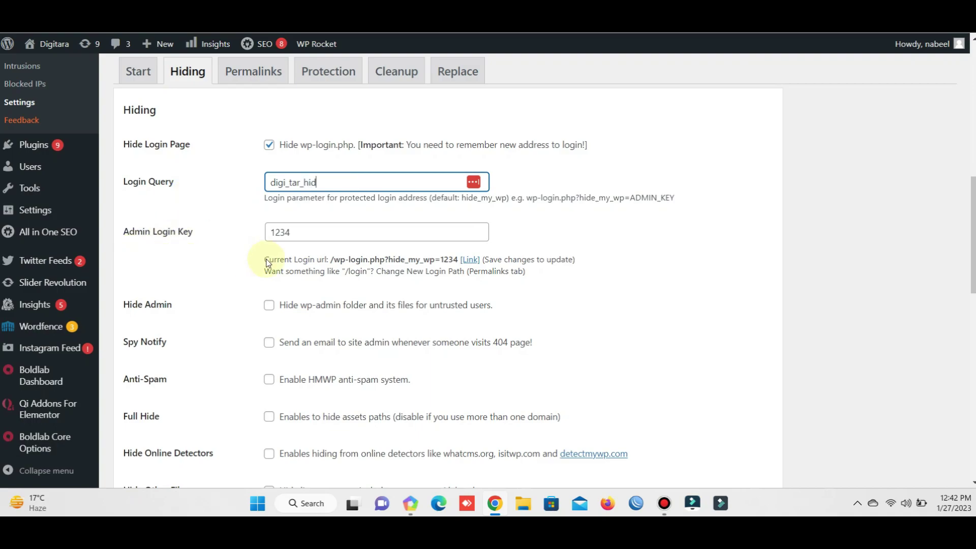
double_click(292, 232)
text(9487)
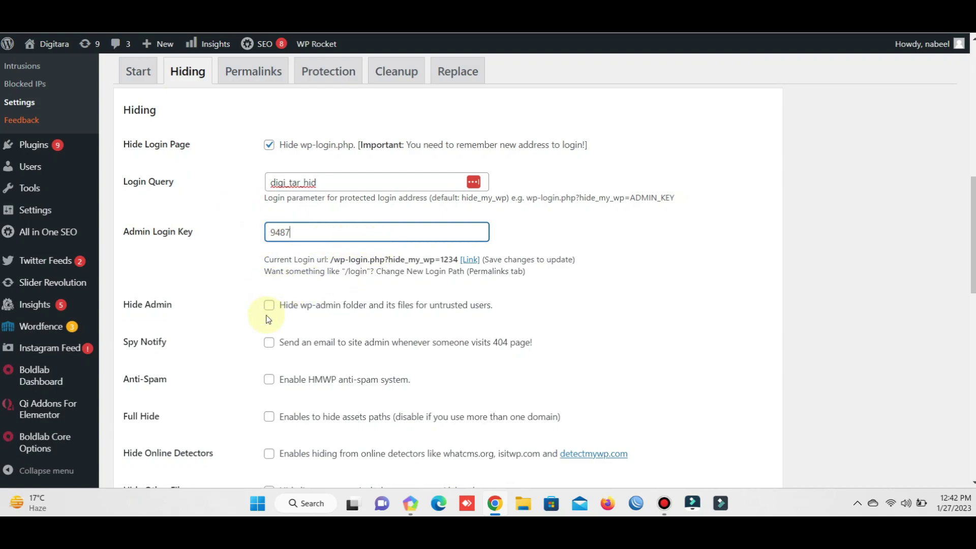
Step: Enable Hide Admin, Spy Notify, Anti-Spam, Full Hide, Hide Online Detectors and Hide Other Files
click(269, 305)
click(269, 342)
click(269, 380)
scroll(309, 367, down, 4)
click(269, 226)
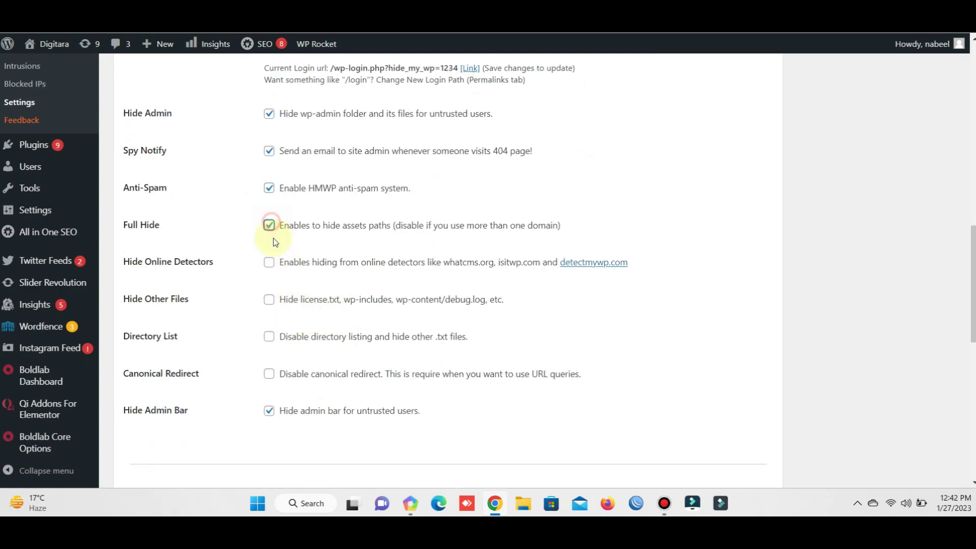
click(269, 263)
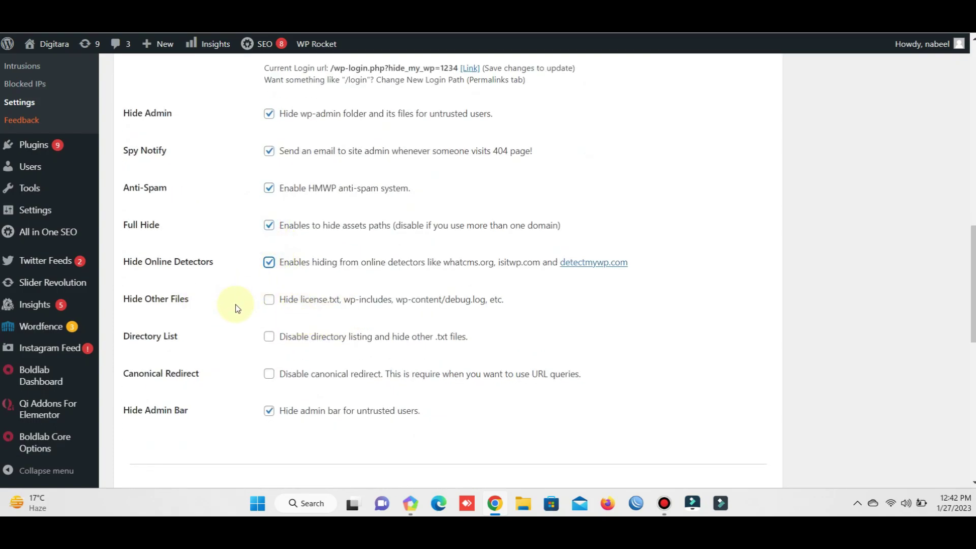
click(269, 300)
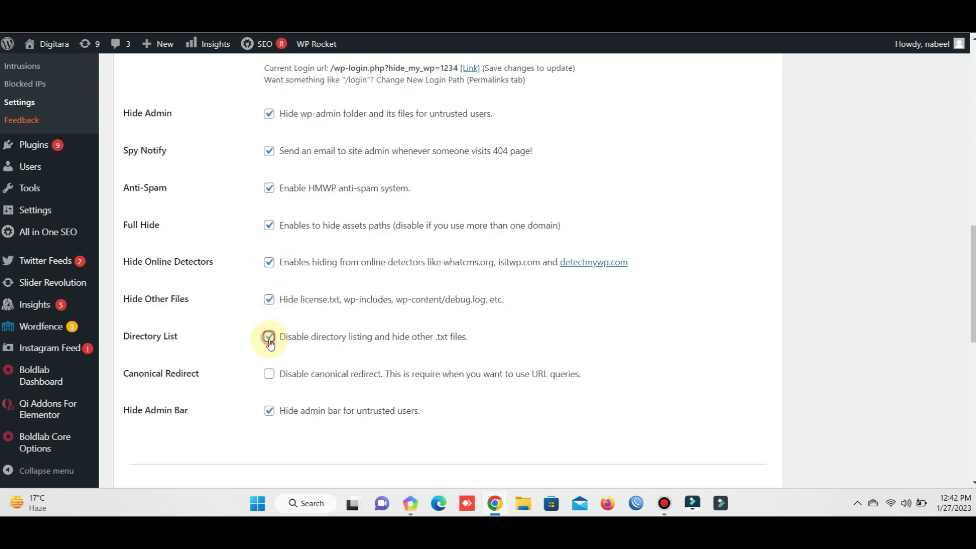
Step: Make Editor a trusted role and save the Hide My WP settings
scroll(645, 373, down, 1)
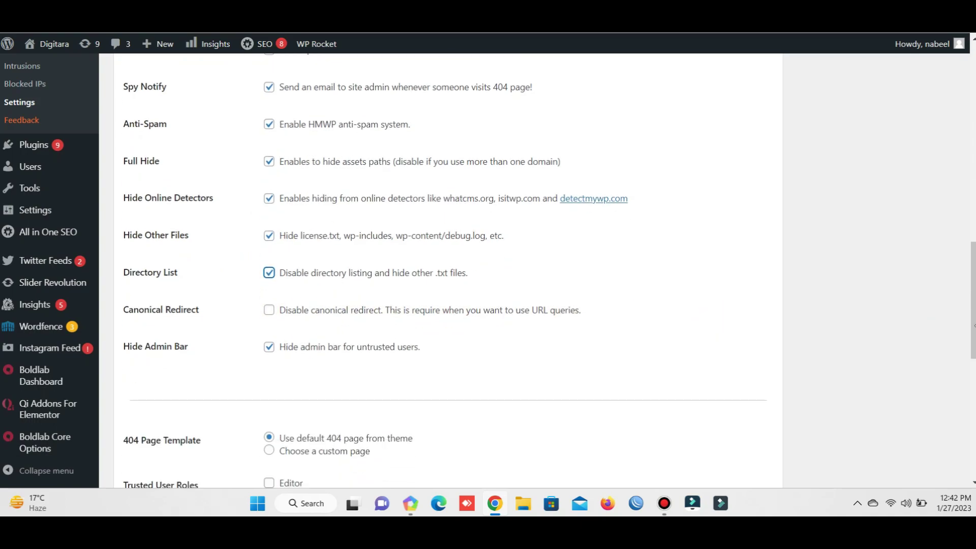
scroll(549, 271, down, 4)
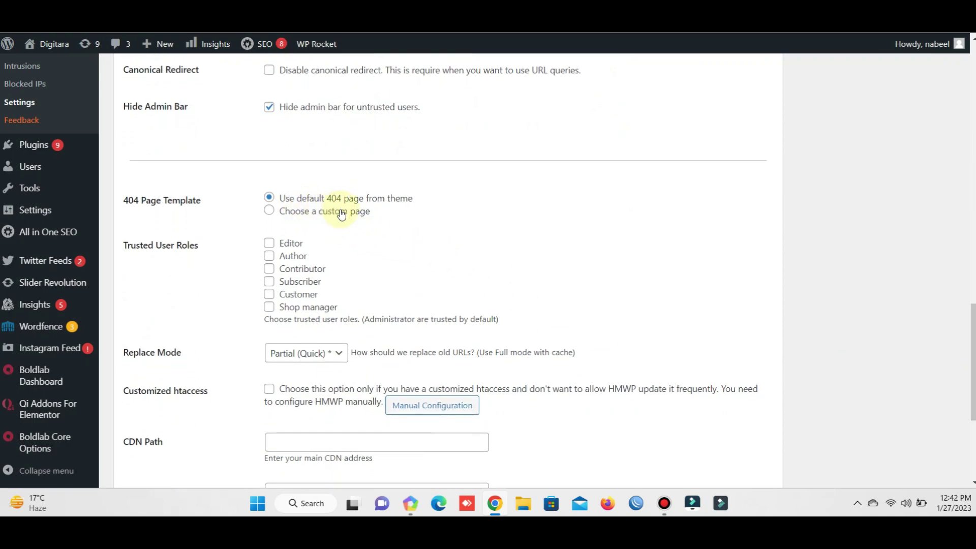
click(270, 245)
scroll(542, 461, down, 5)
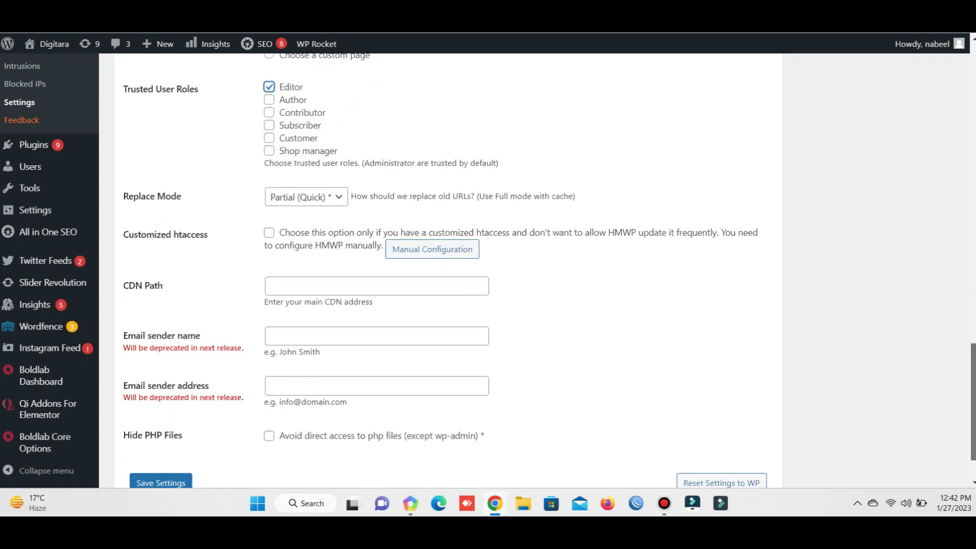
click(161, 417)
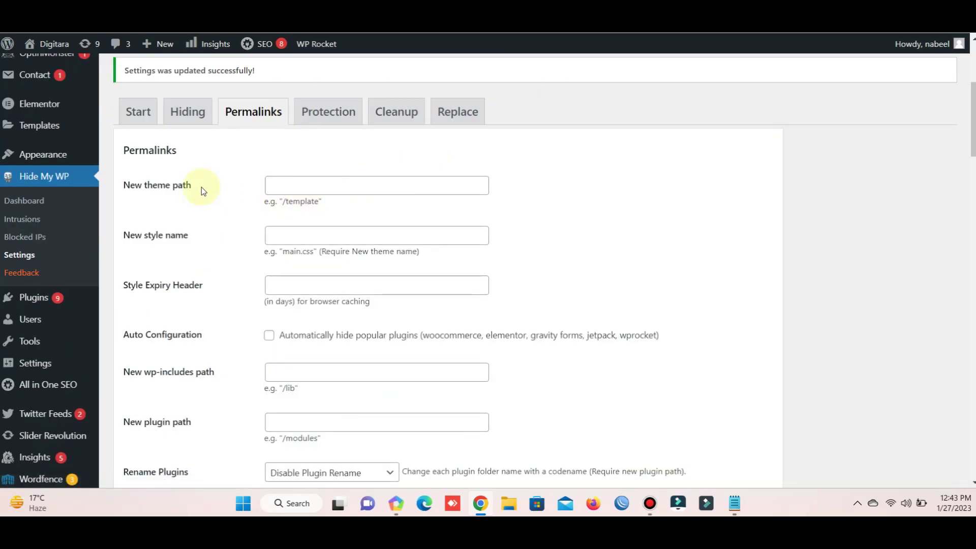
Step: Leave the theme, plugin and upload path fields blank and keep Disable Plugin Rename selected
scroll(322, 255, down, 4)
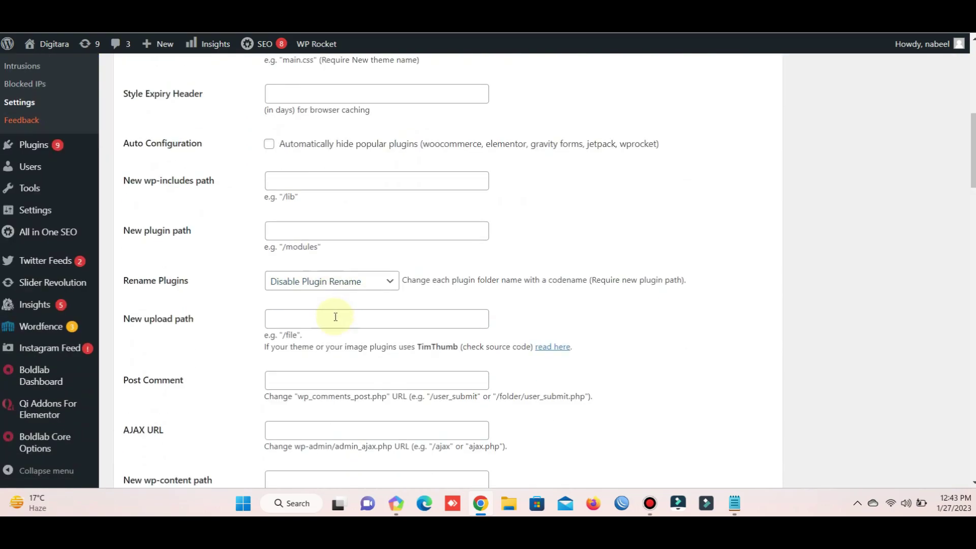
scroll(315, 223, up, 4)
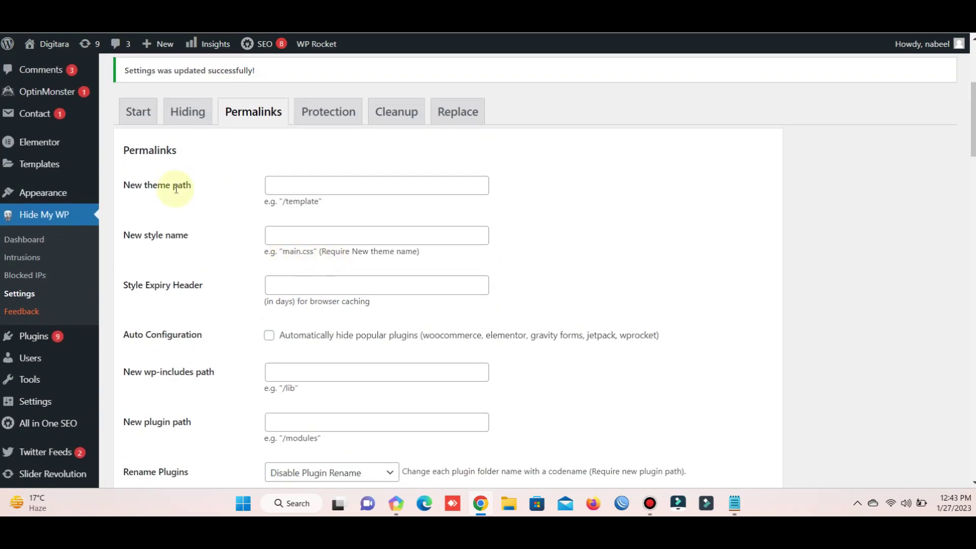
click(300, 186)
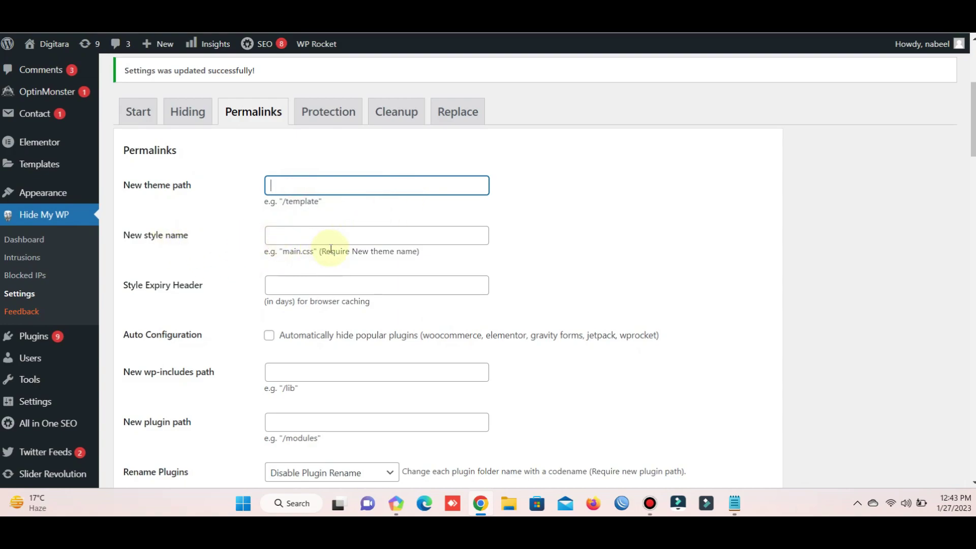
scroll(168, 220, down, 1)
scroll(162, 234, down, 1)
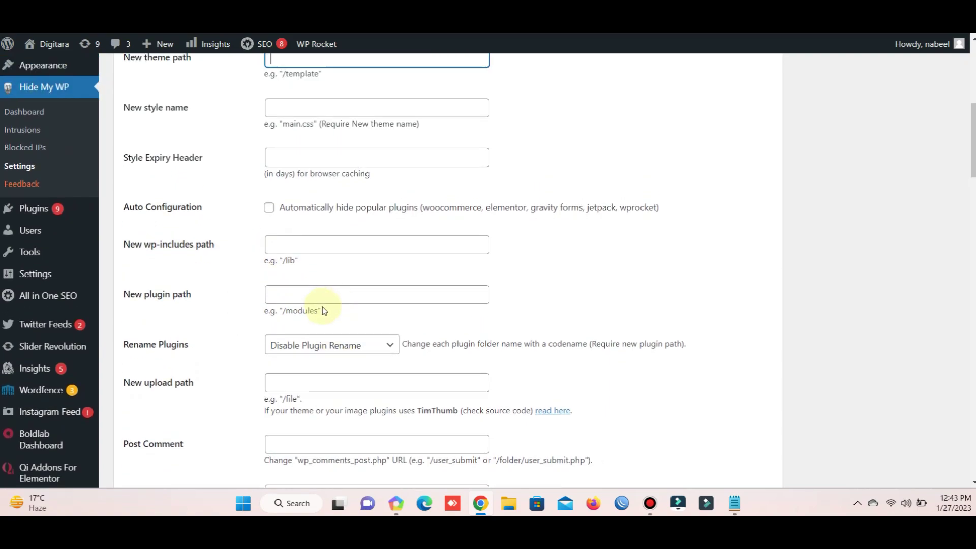
scroll(447, 285, down, 3)
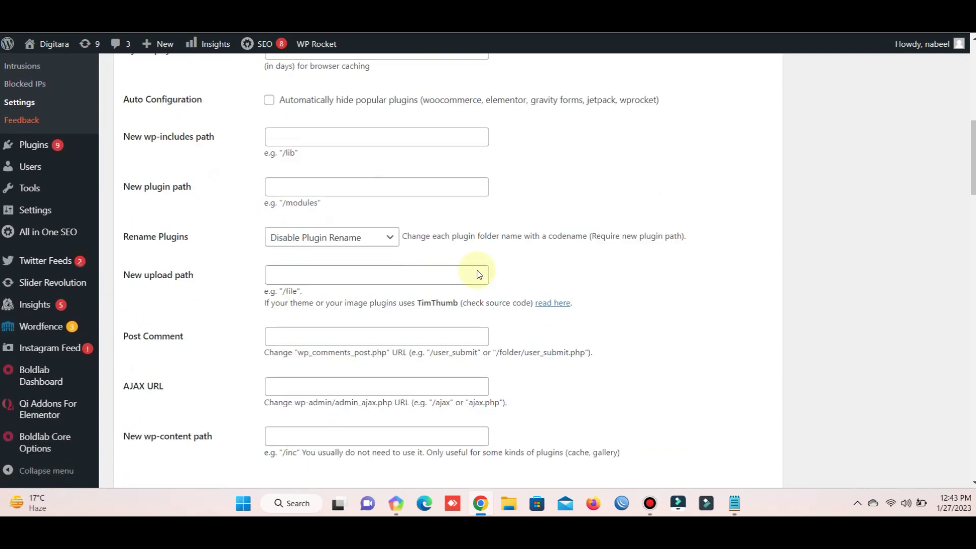
click(371, 158)
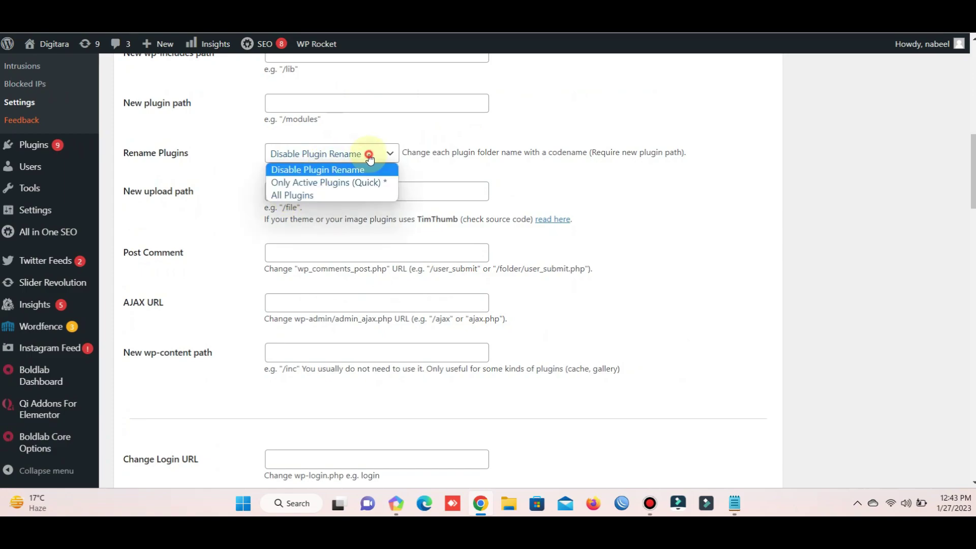
click(451, 157)
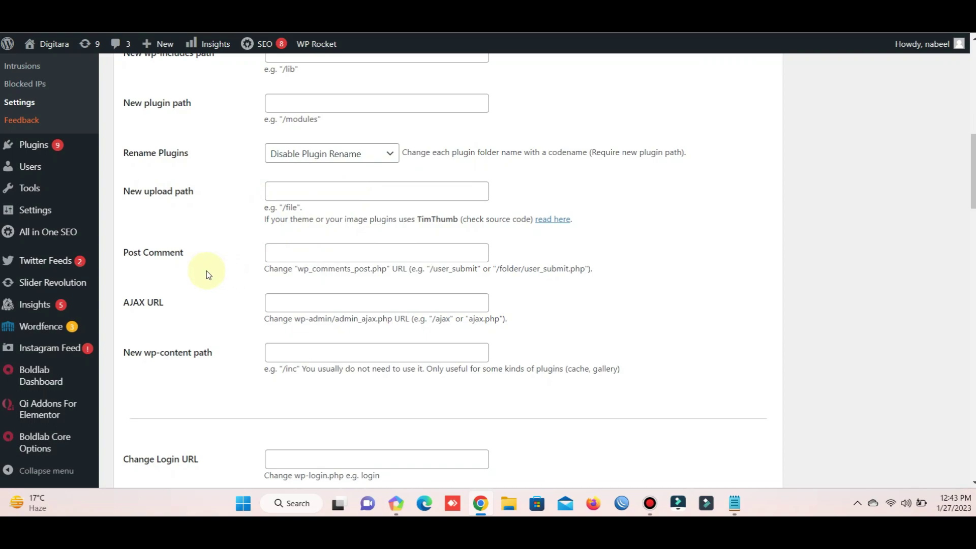
Step: Save the Permalinks settings unchanged
scroll(446, 354, down, 1)
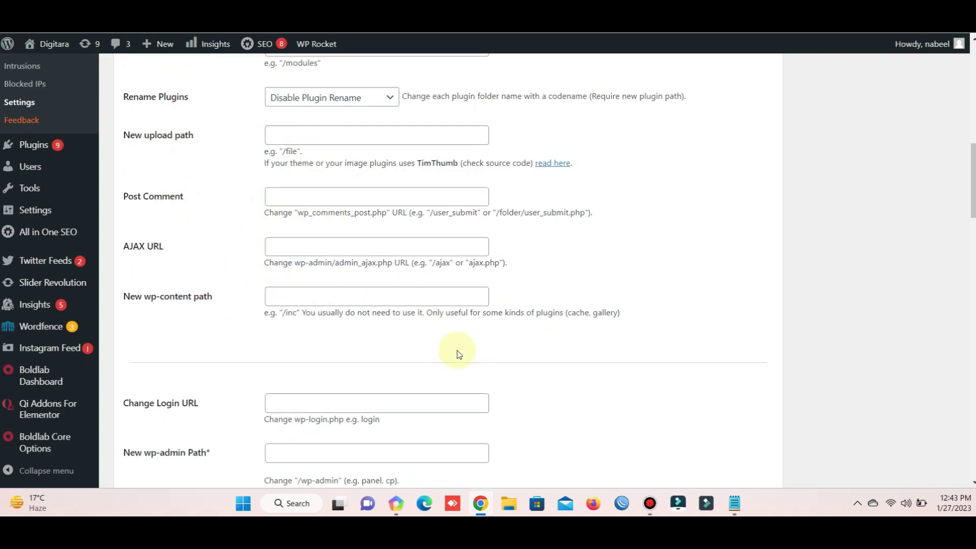
scroll(447, 355, down, 2)
scroll(315, 359, down, 3)
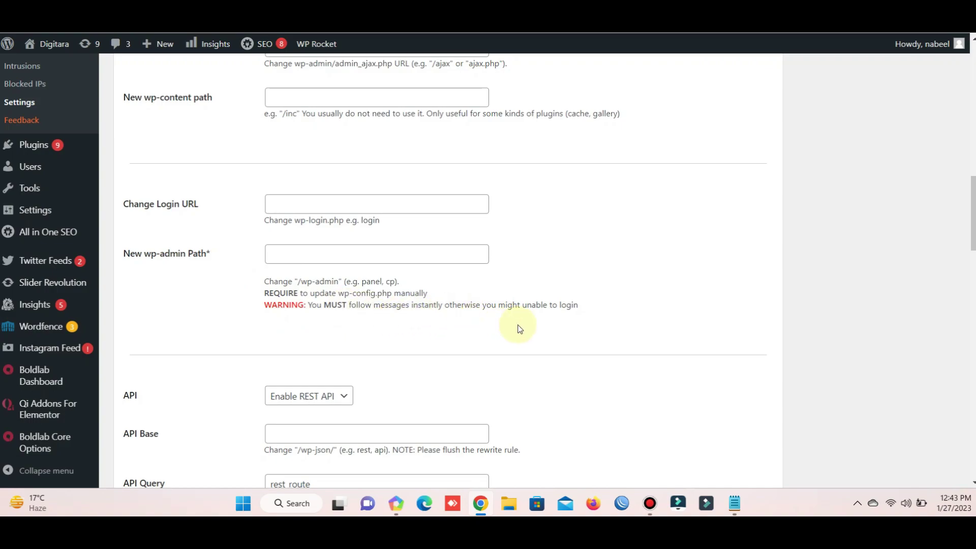
scroll(574, 350, down, 2)
scroll(597, 362, down, 2)
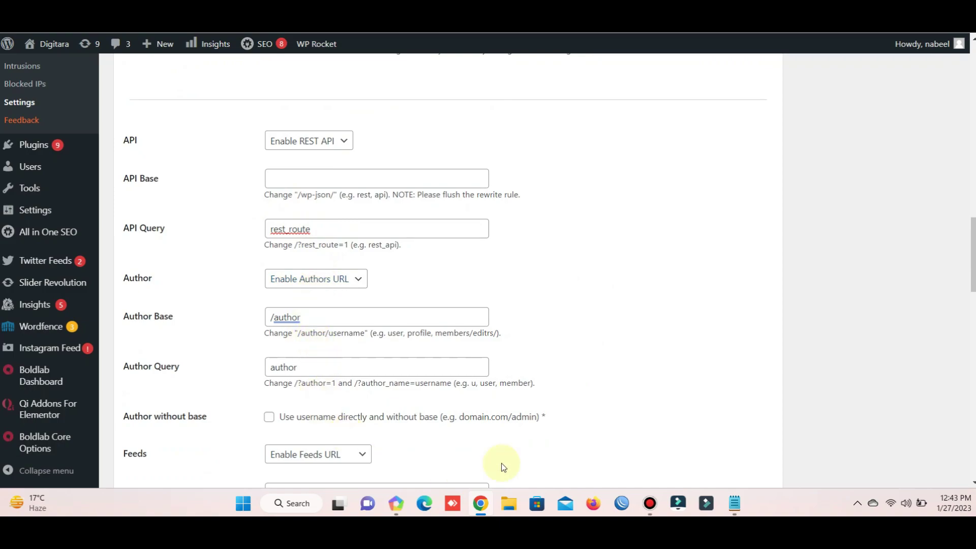
drag(971, 279, 972, 466)
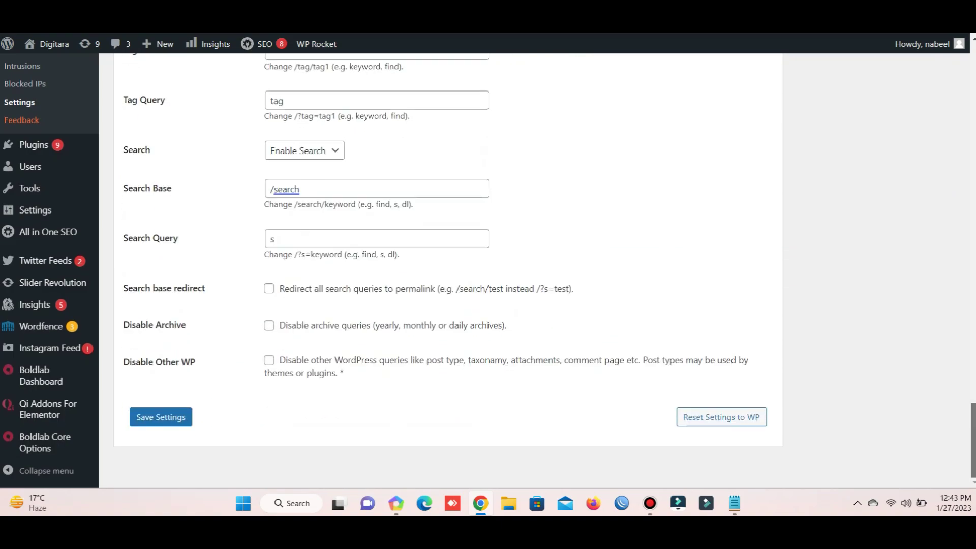
key(Return)
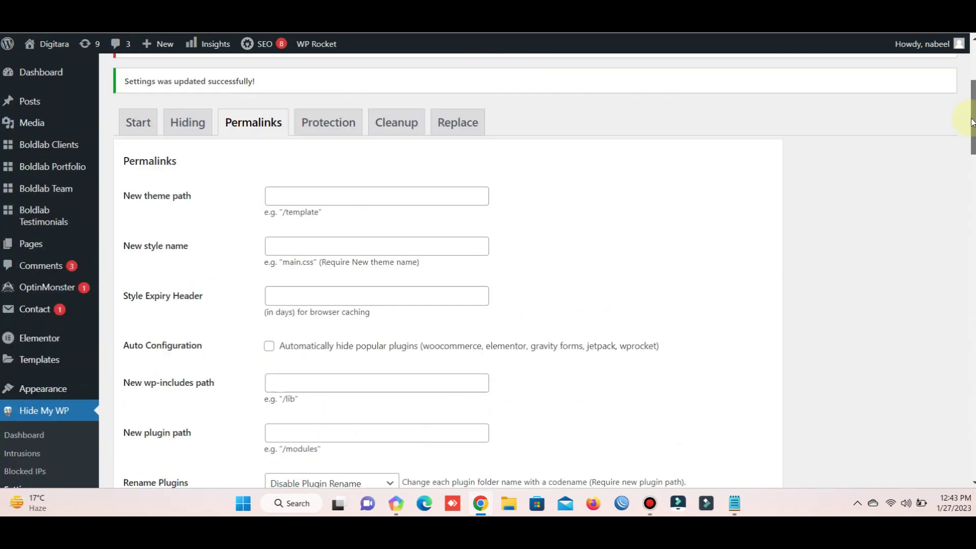
Step: On the Protection tab, enable IDS and fill in the alert e-mail field
scroll(534, 269, down, 2)
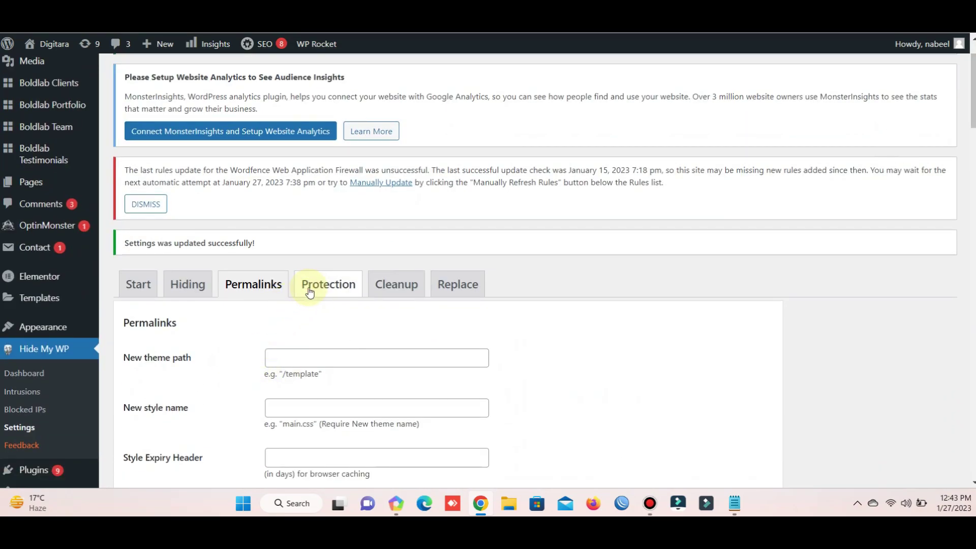
click(306, 289)
scroll(516, 304, down, 4)
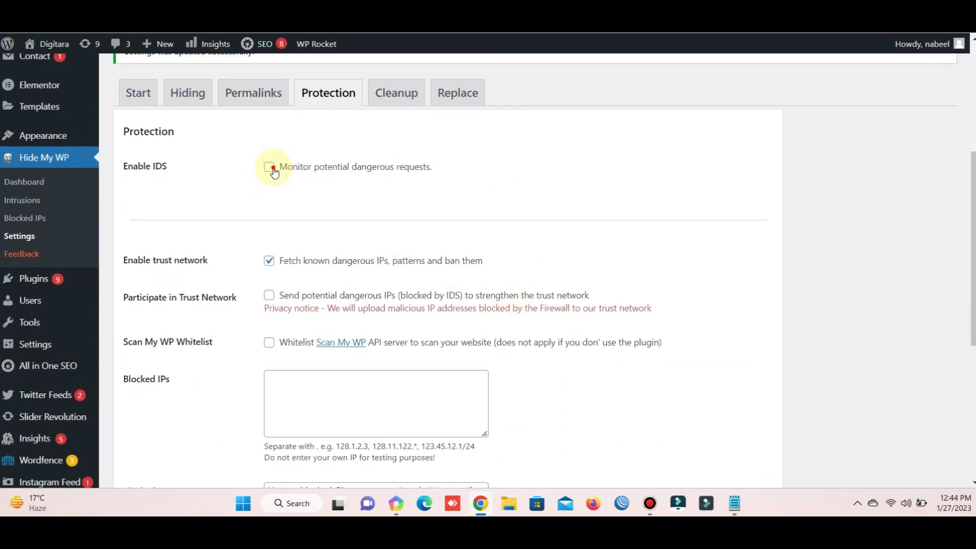
click(269, 168)
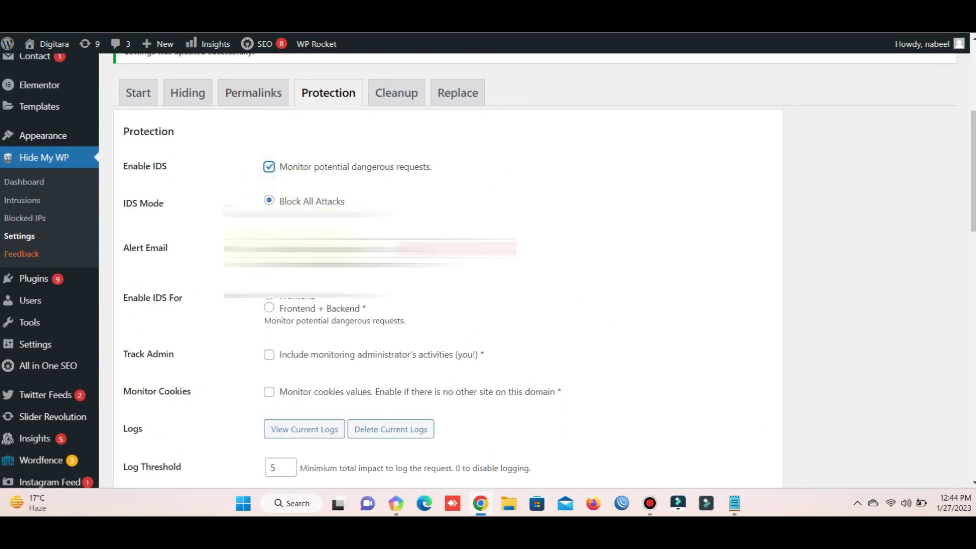
click(215, 249)
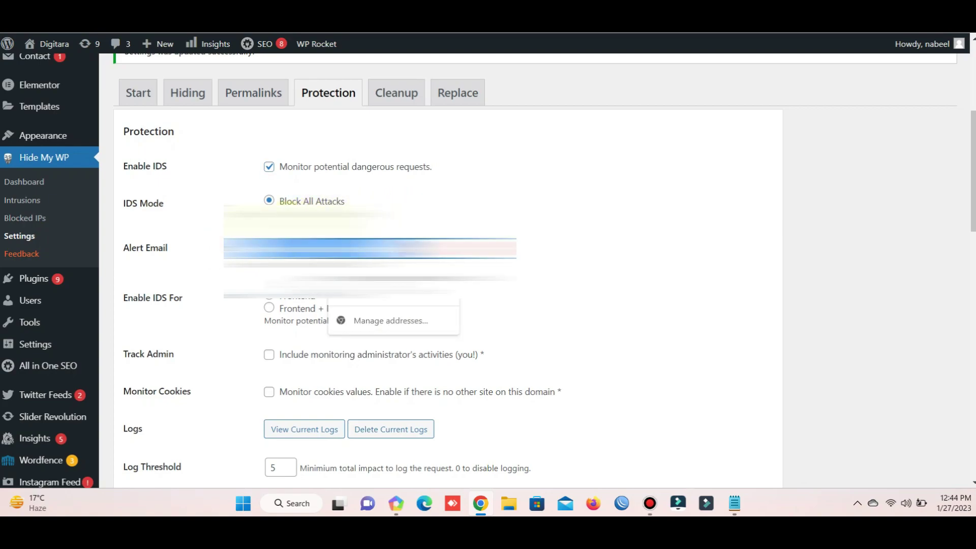
click(540, 235)
Step: Save the Protection settings
scroll(541, 235, down, 3)
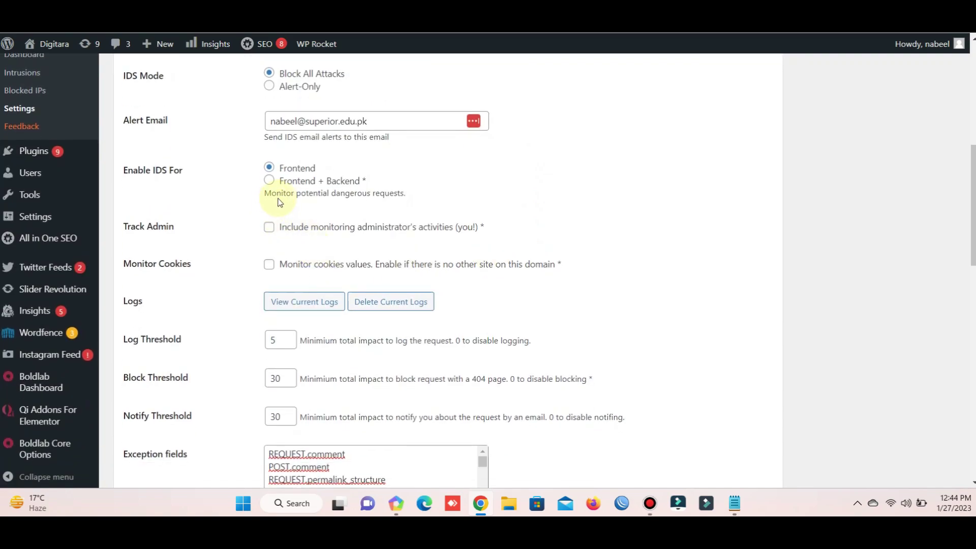
scroll(277, 203, down, 3)
scroll(475, 344, down, 3)
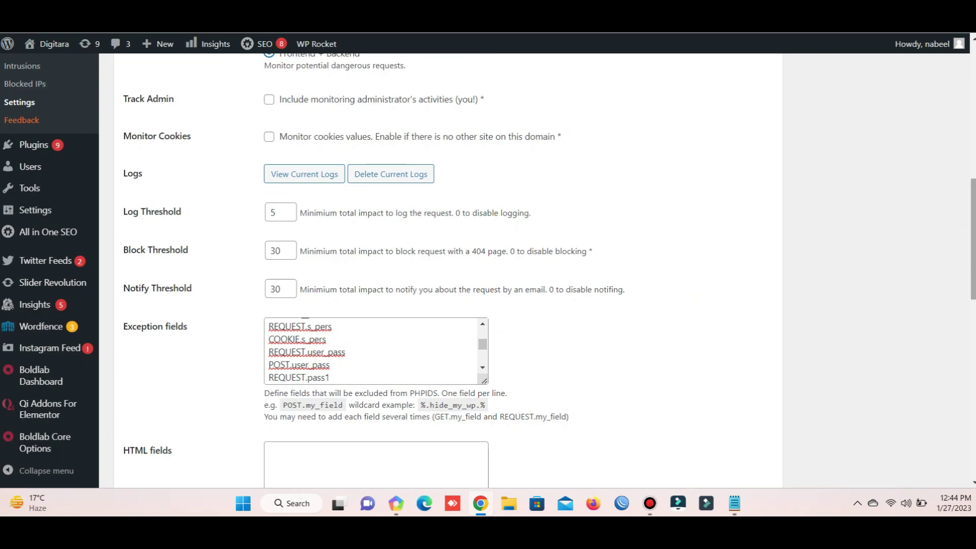
scroll(912, 251, down, 4)
scroll(448, 269, down, 2)
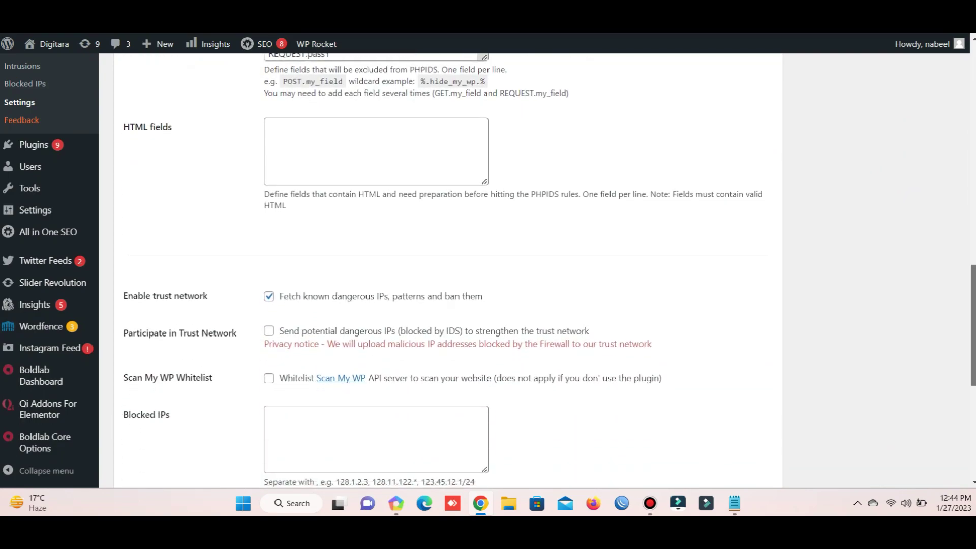
scroll(500, 475, down, 2)
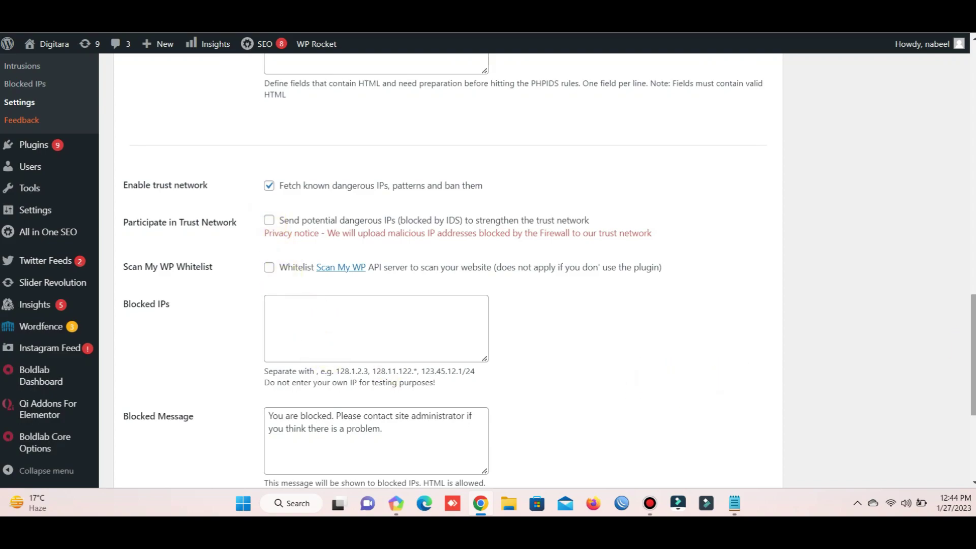
scroll(508, 406, down, 4)
click(157, 417)
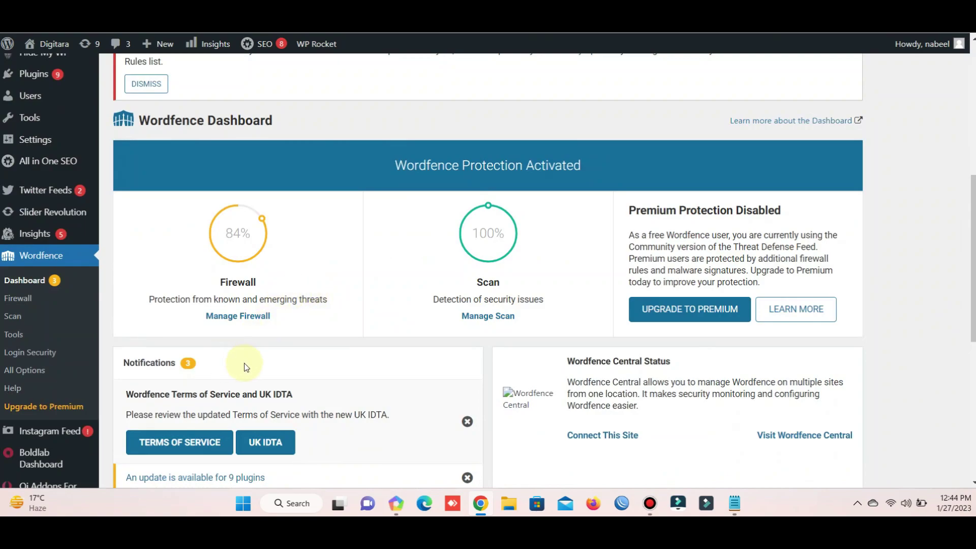
Step: Dismiss the Terms of Service, plugin update and scan issues notifications on the Wordfence Dashboard
scroll(399, 355, down, 3)
scroll(447, 346, up, 2)
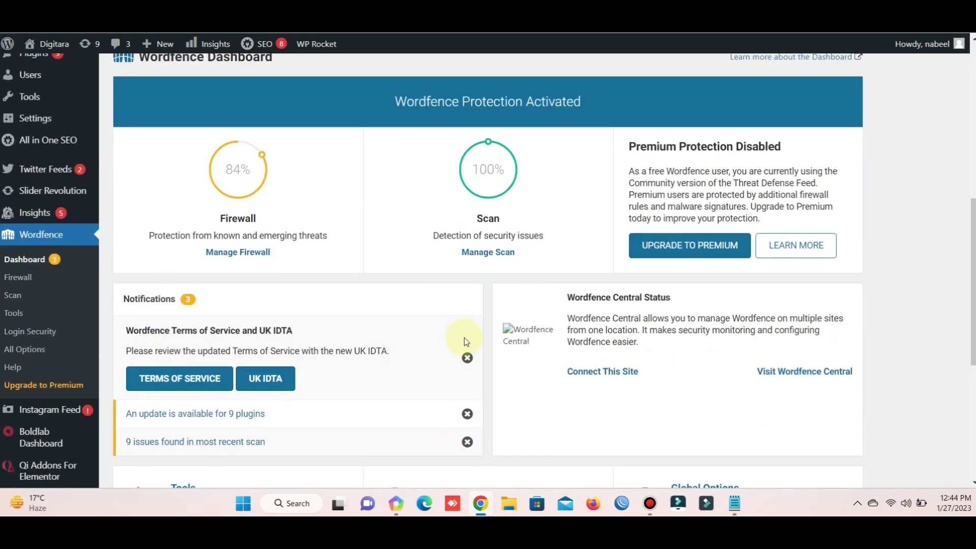
click(467, 358)
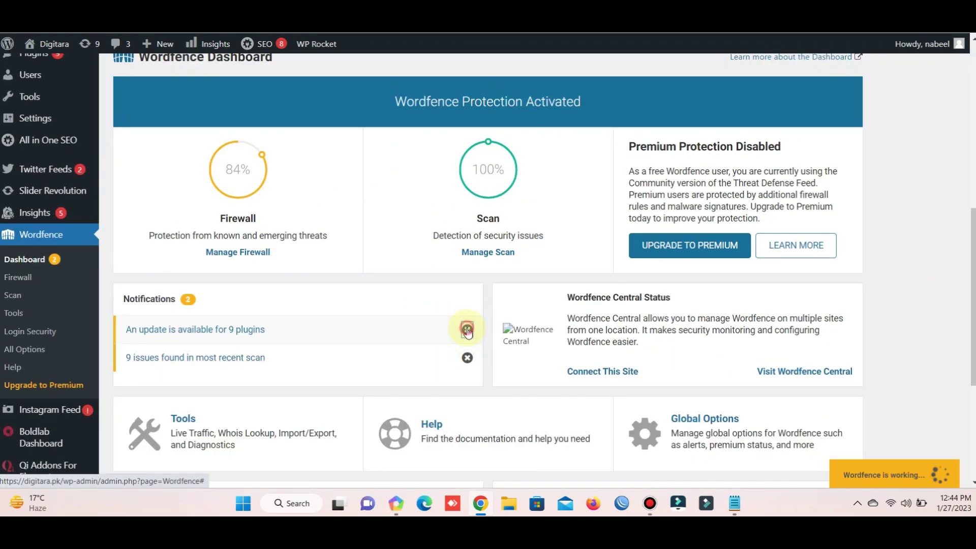
click(467, 331)
click(466, 331)
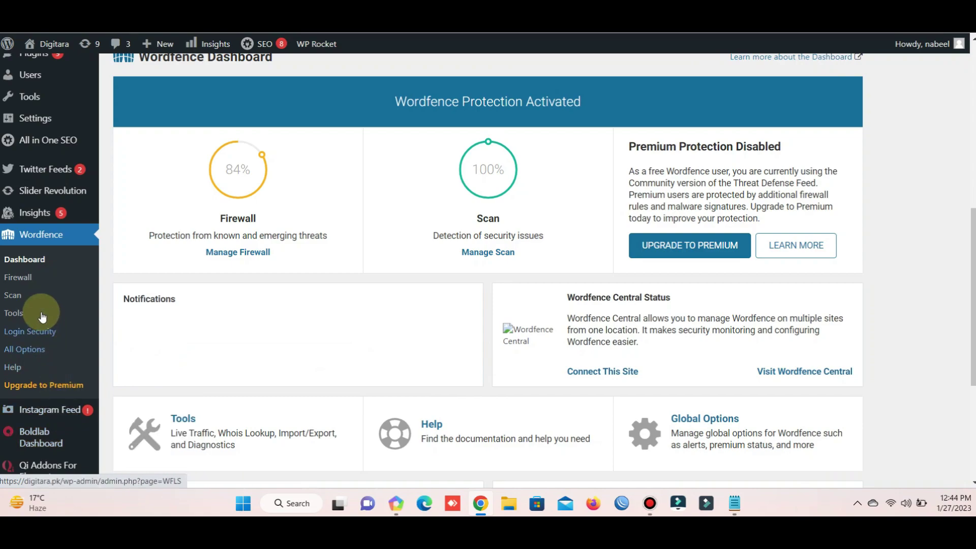
Step: On Wordfence Scan, close the Qi Addons and required-plugins notices and start a new scan
click(15, 295)
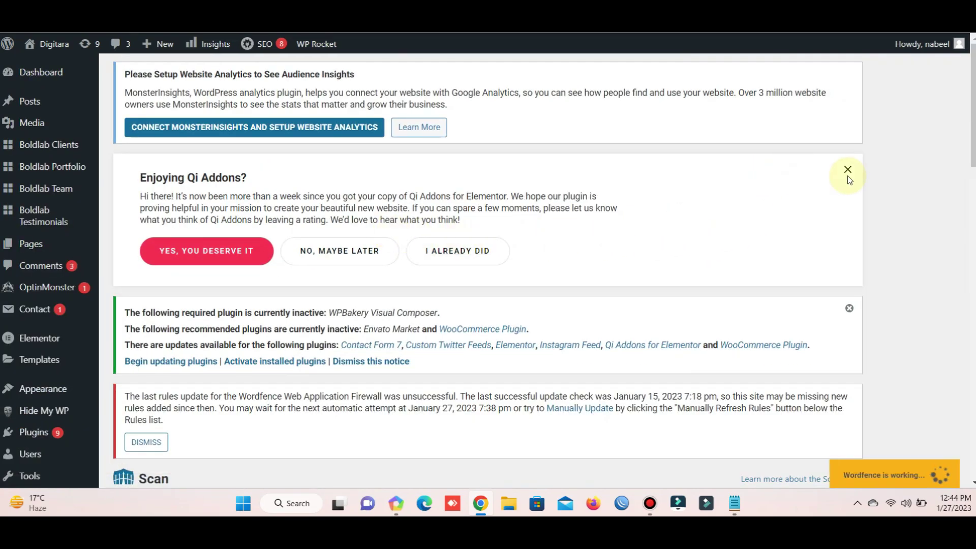
click(848, 170)
click(848, 166)
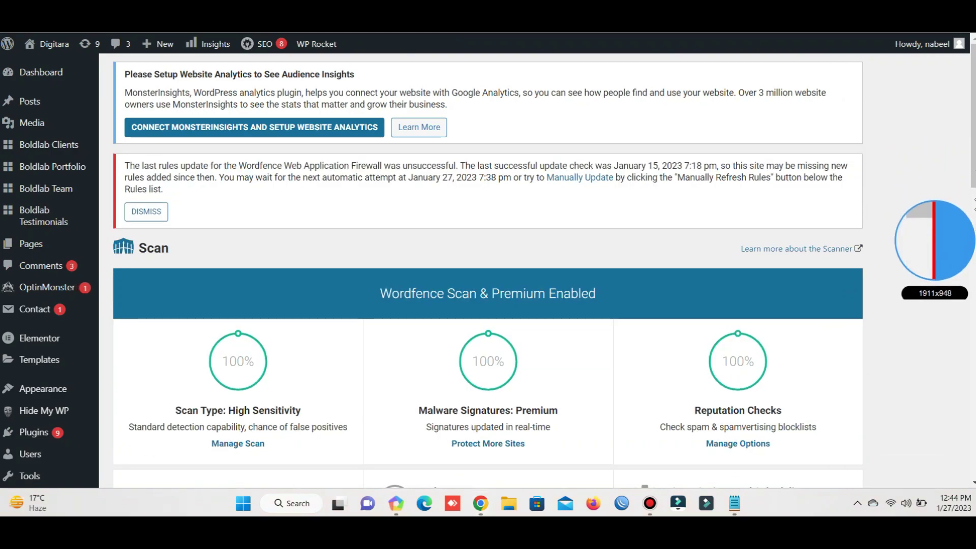
scroll(488, 269, down, 5)
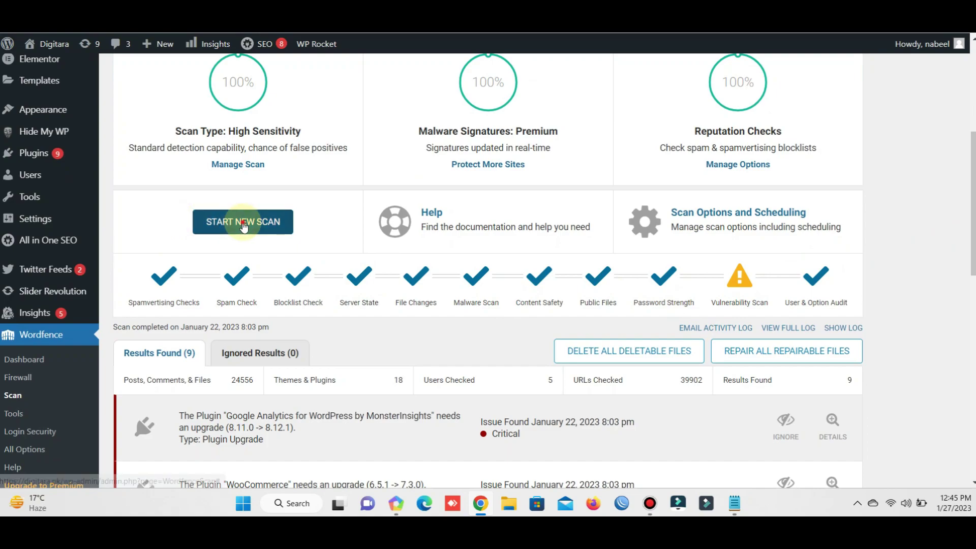
click(250, 223)
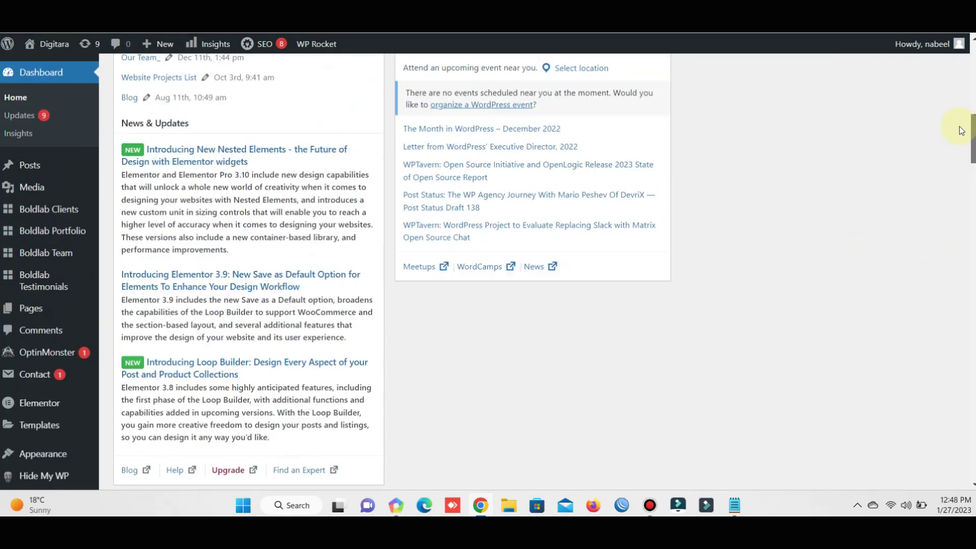
Step: Reach the Howdy account menu in the admin bar to log out
scroll(960, 130, up, 10)
mouse_move(319, 54)
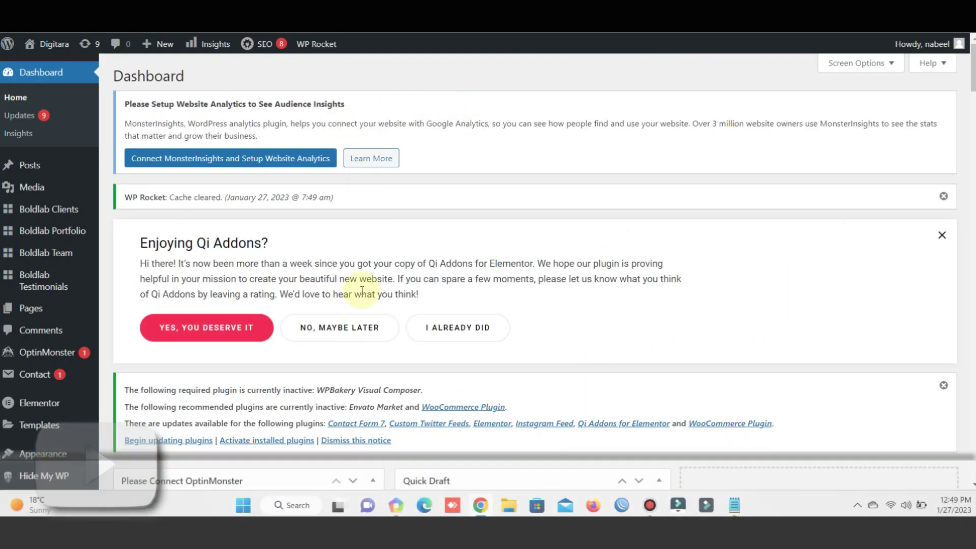
mouse_move(923, 43)
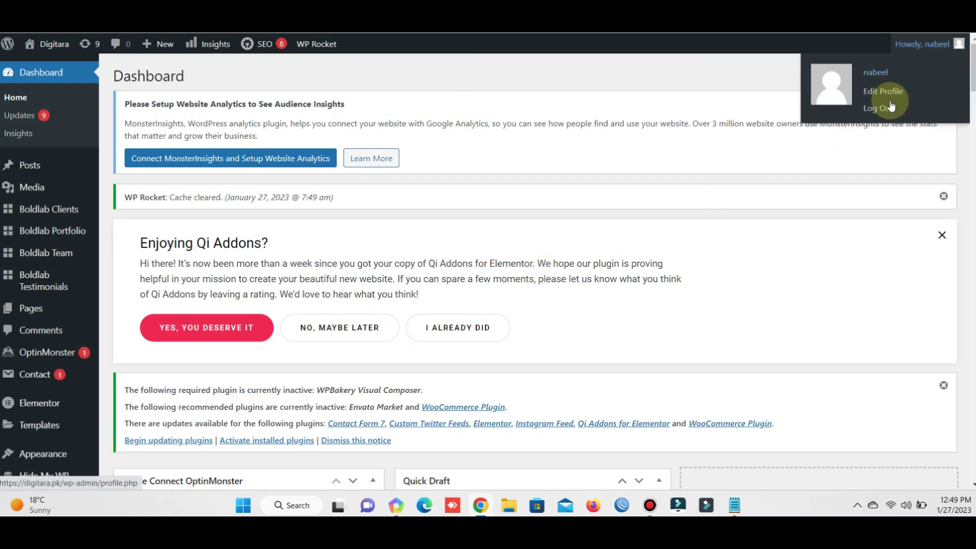